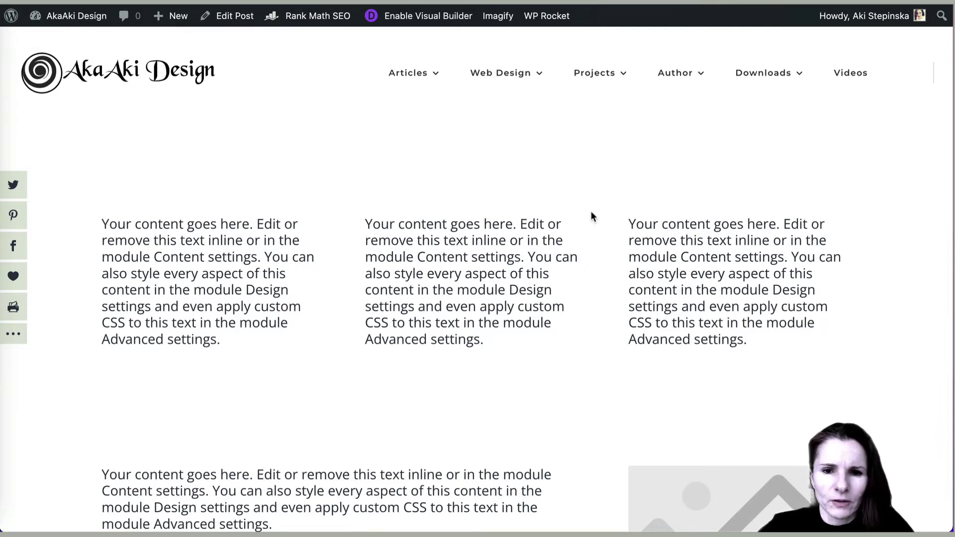
- Scroll through the sample page to review its content before editing
scroll(589, 211, down, 2)
scroll(590, 211, down, 4)
scroll(590, 211, down, 10)
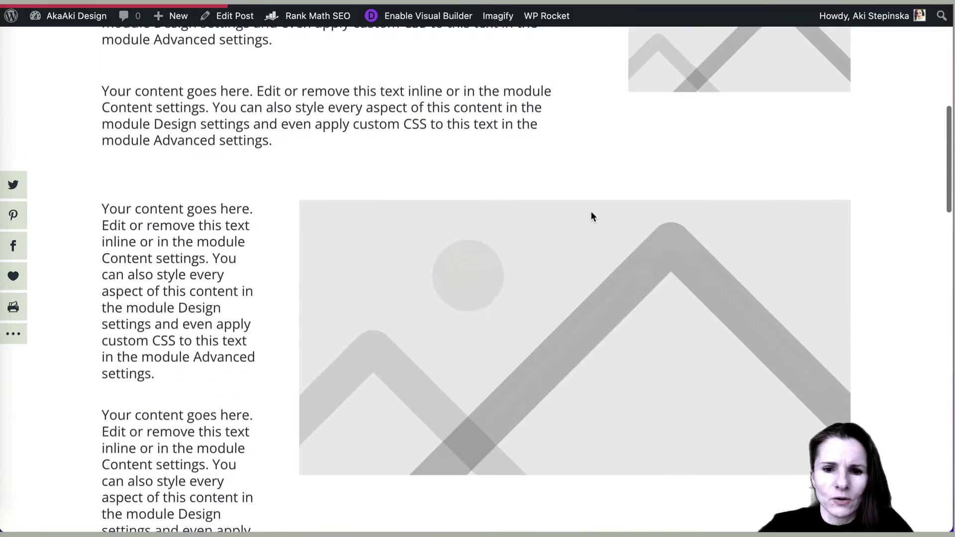
scroll(591, 217, up, 15)
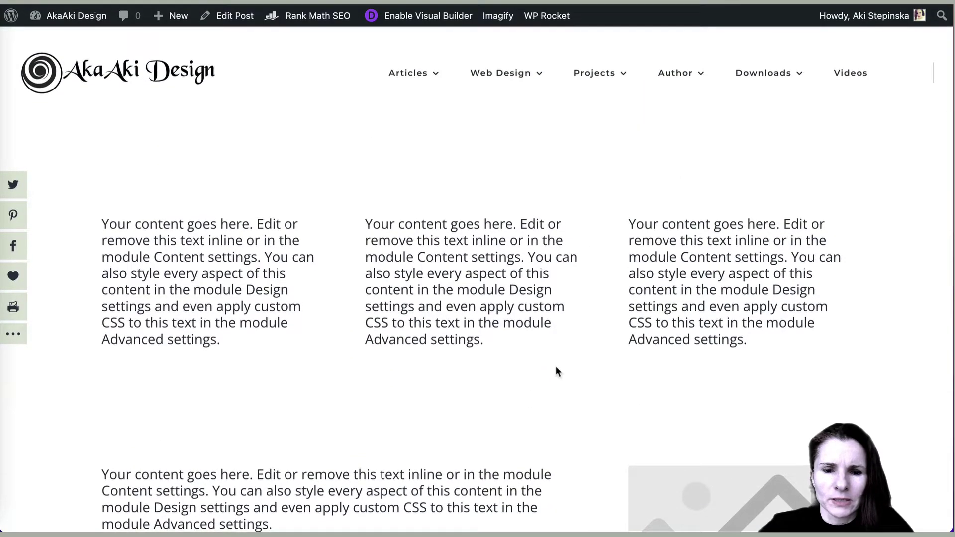
scroll(556, 371, down, 1)
scroll(556, 371, down, 1)
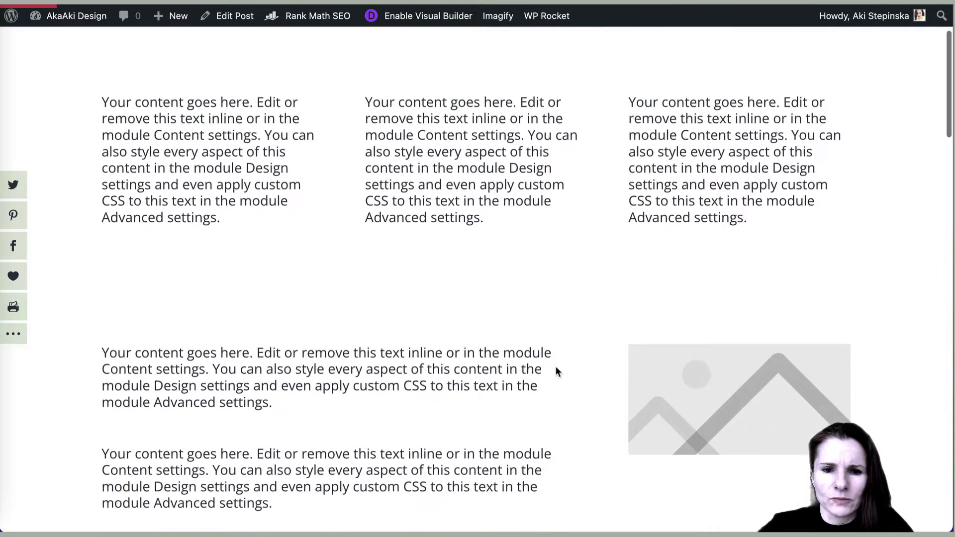
scroll(556, 368, down, 4)
scroll(556, 368, up, 5)
scroll(556, 368, down, 8)
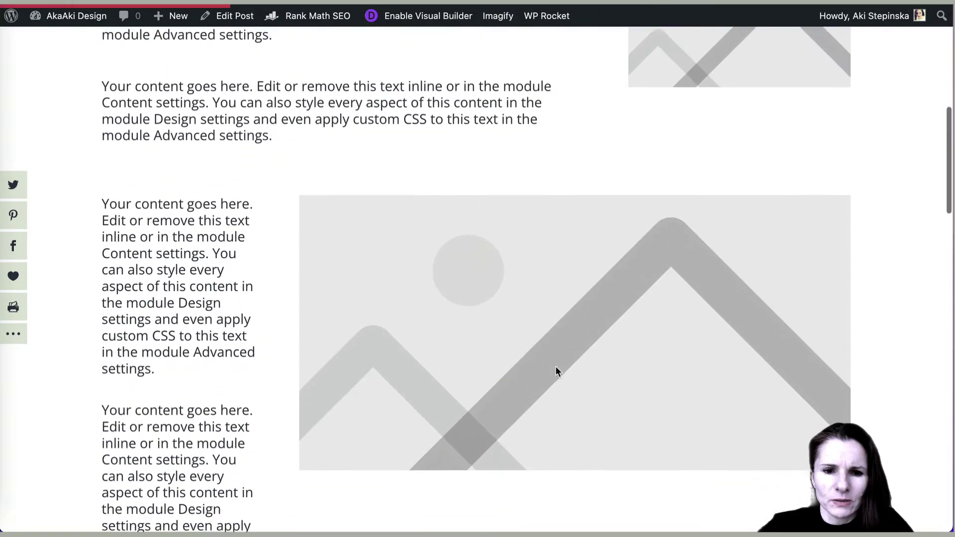
scroll(556, 368, down, 15)
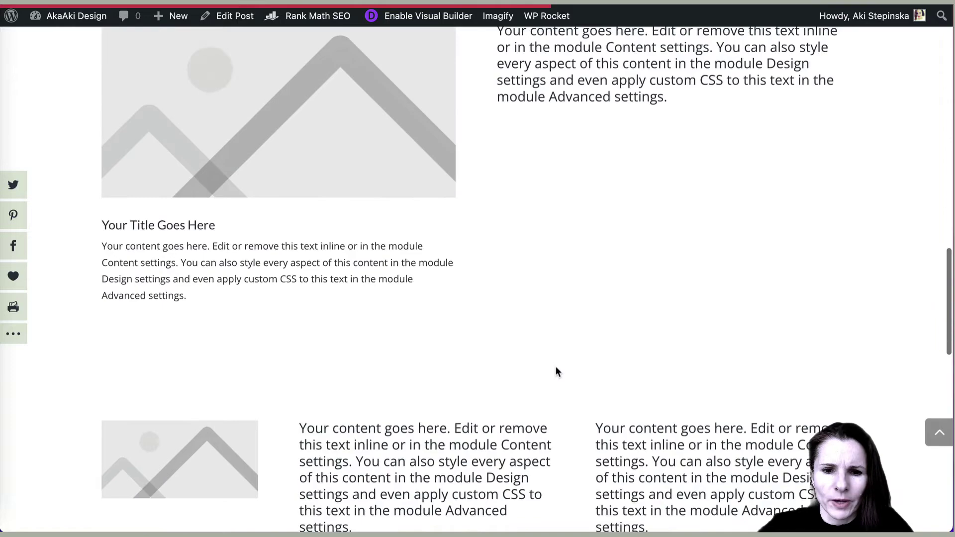
scroll(556, 371, down, 8)
scroll(555, 371, up, 18)
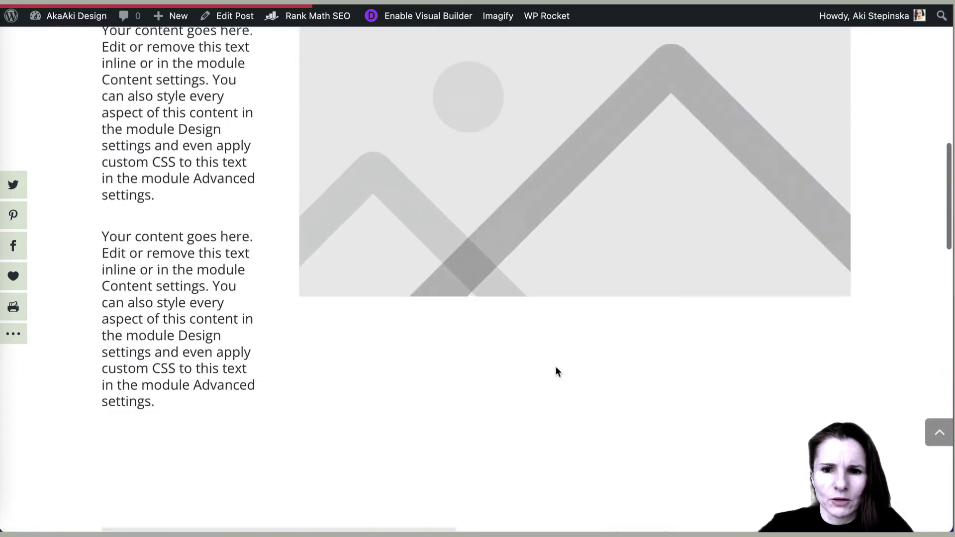
scroll(555, 367, up, 12)
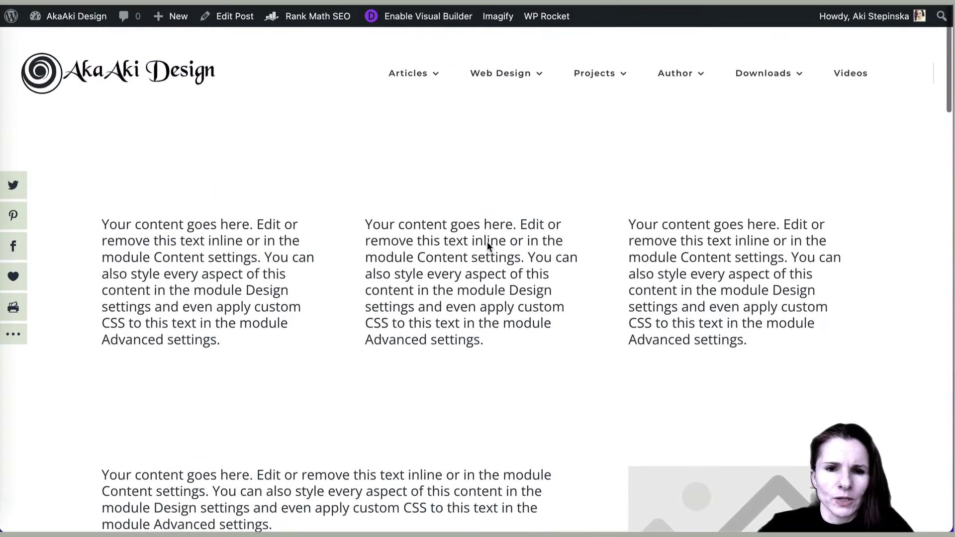
- Enable the Visual Builder and expand the bottom page settings bar
click(427, 16)
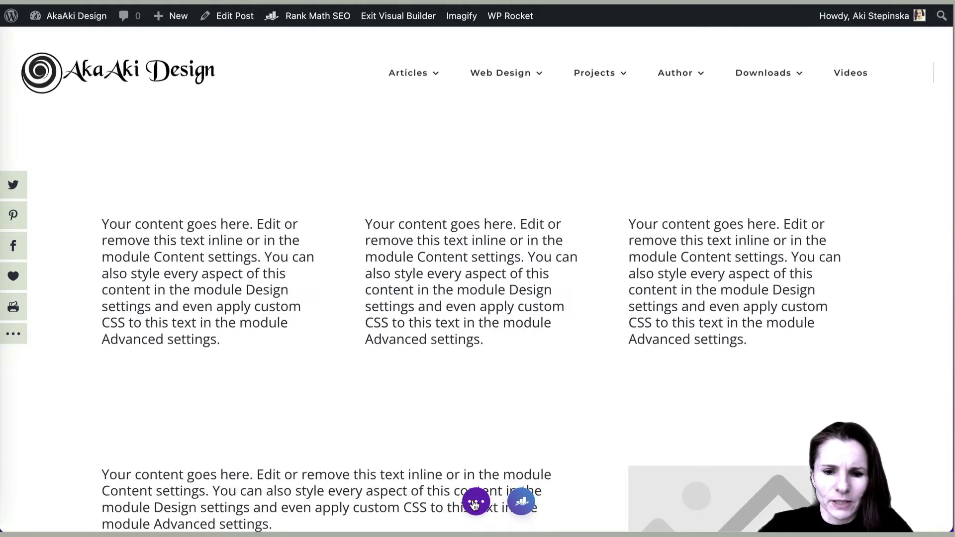
click(475, 502)
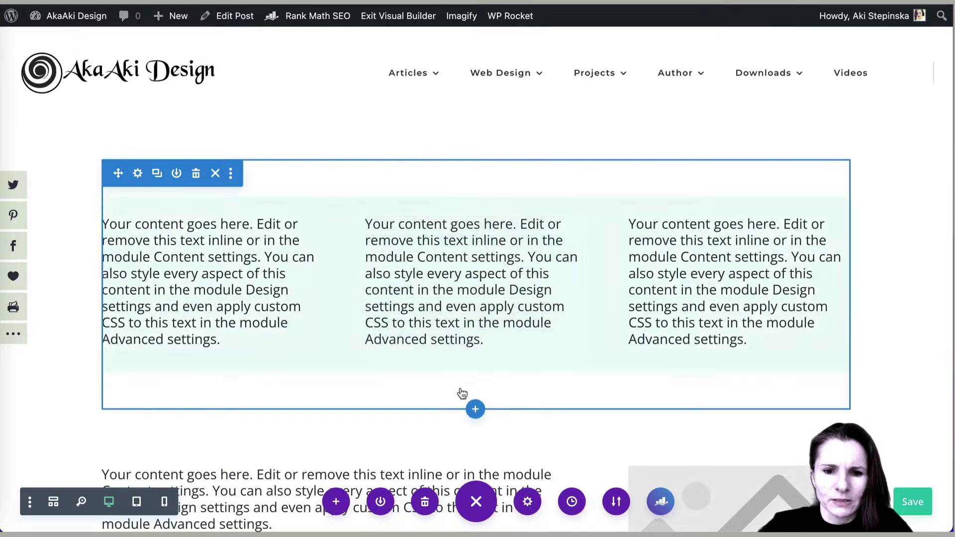
- Bring up the Insert Section dialog below the first section and preview the page
click(476, 409)
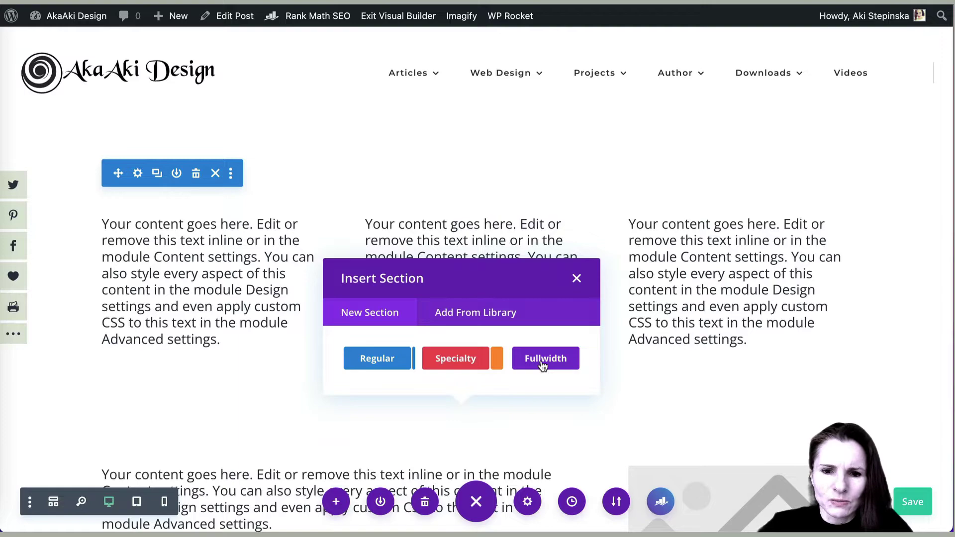
scroll(646, 397, down, 10)
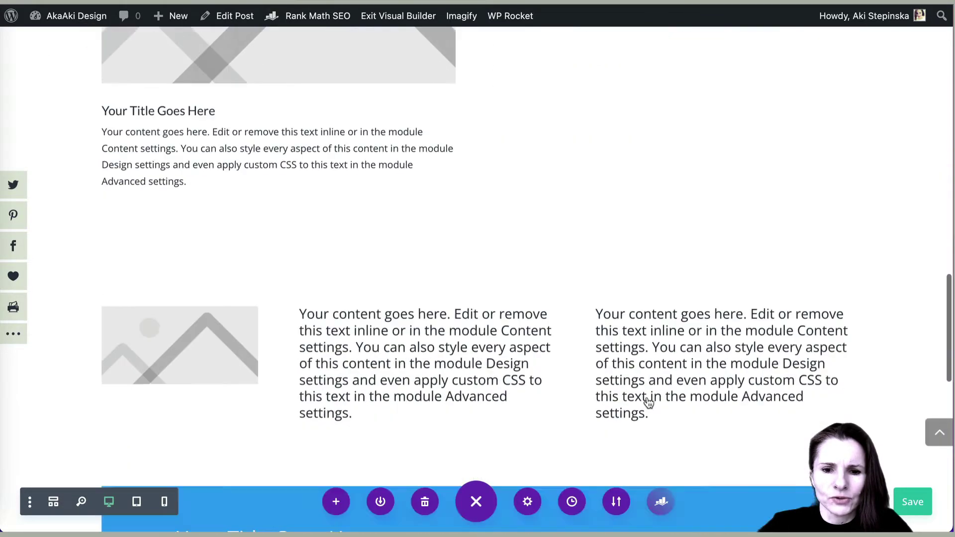
scroll(646, 401, down, 7)
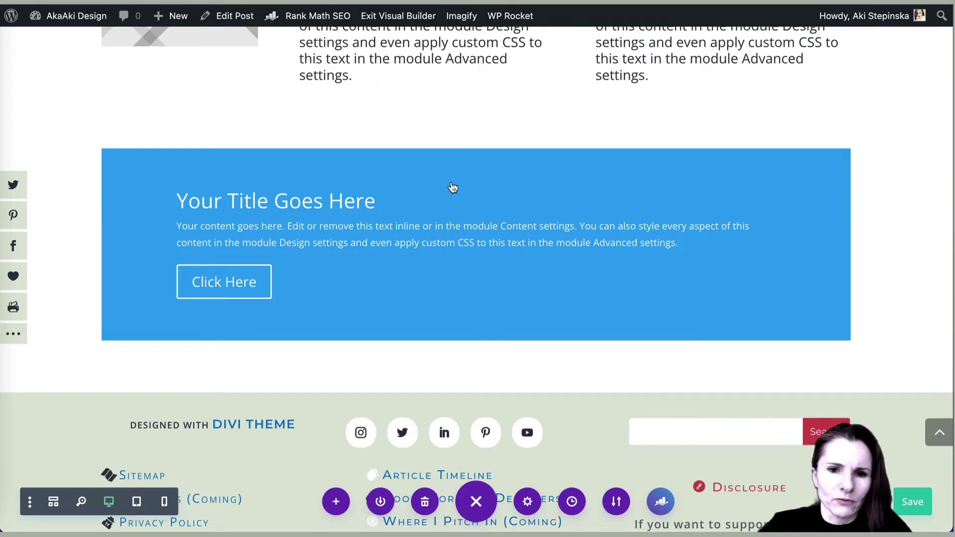
scroll(453, 187, up, 10)
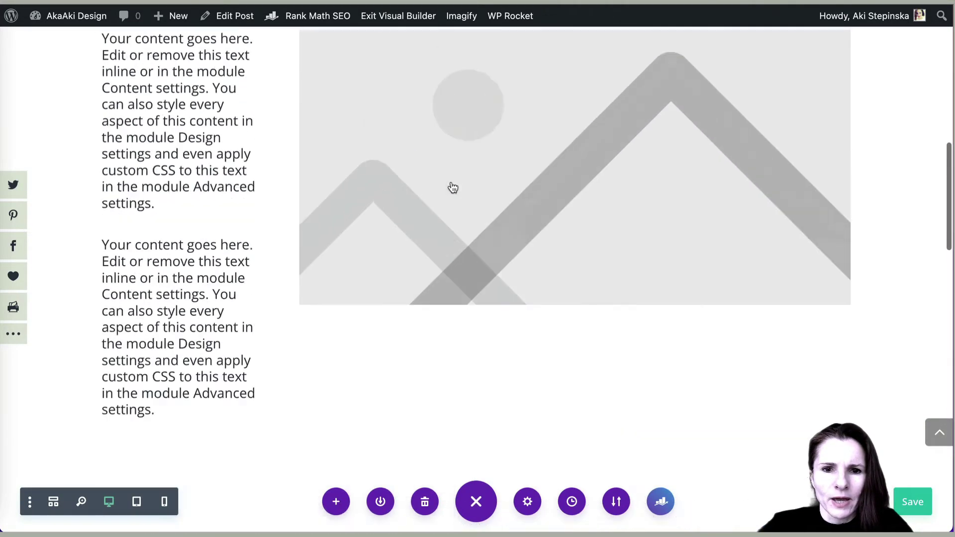
scroll(453, 188, up, 10)
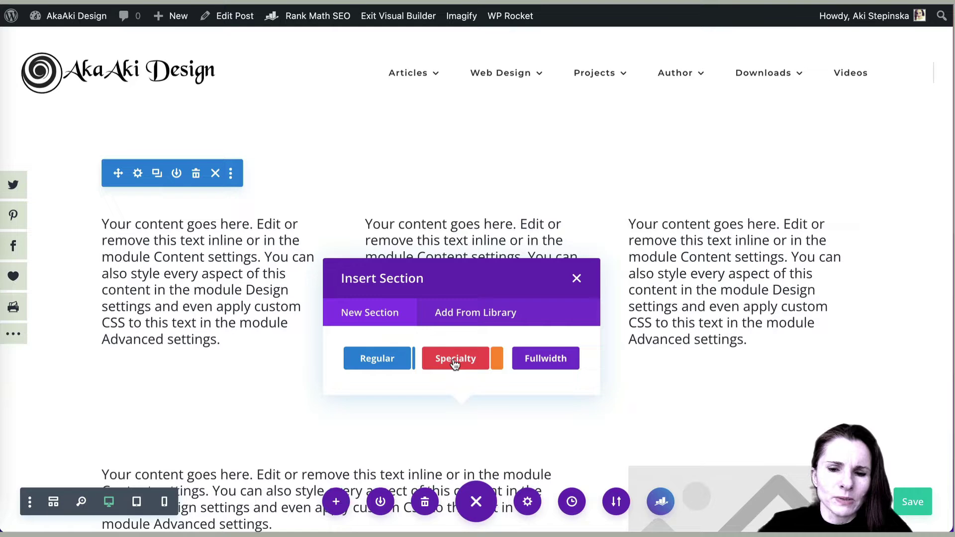
scroll(686, 345, down, 10)
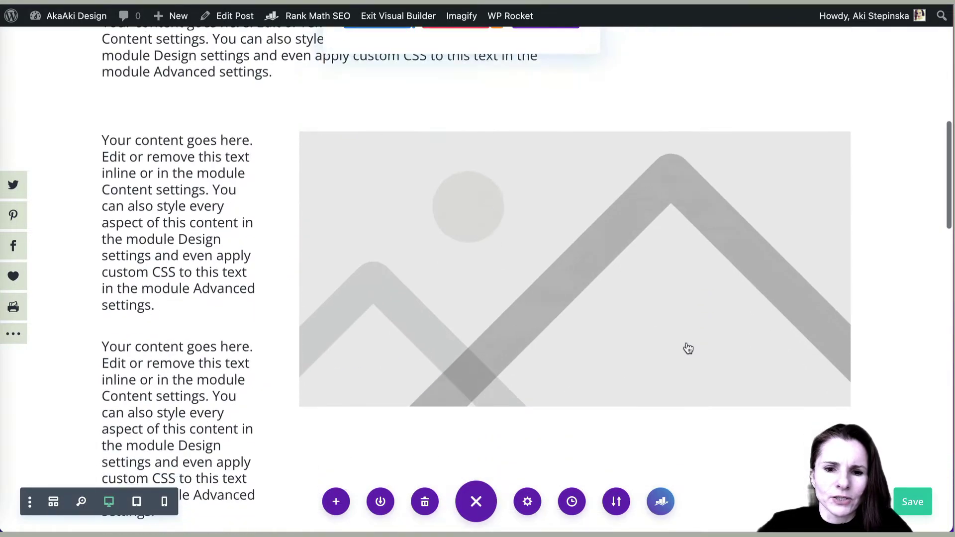
scroll(687, 344, down, 3)
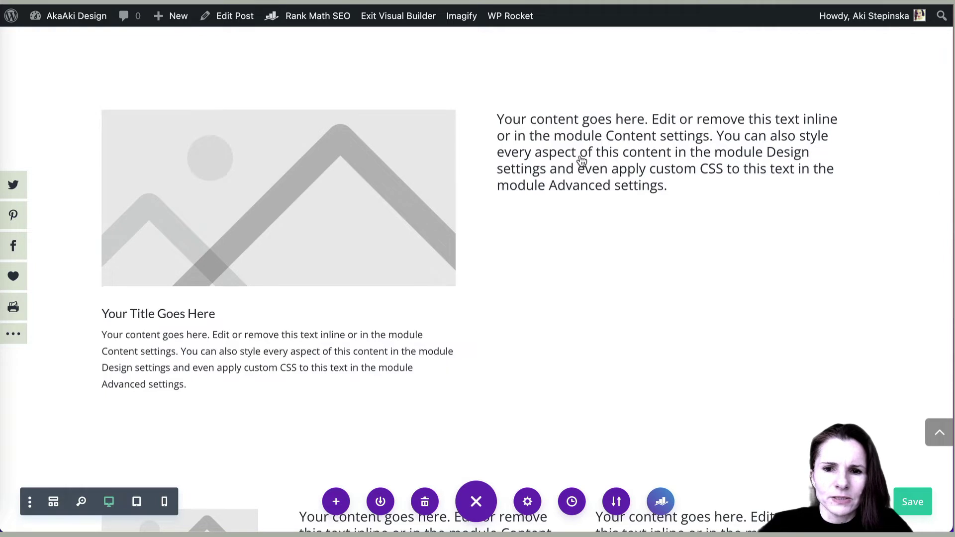
mouse_move(572, 160)
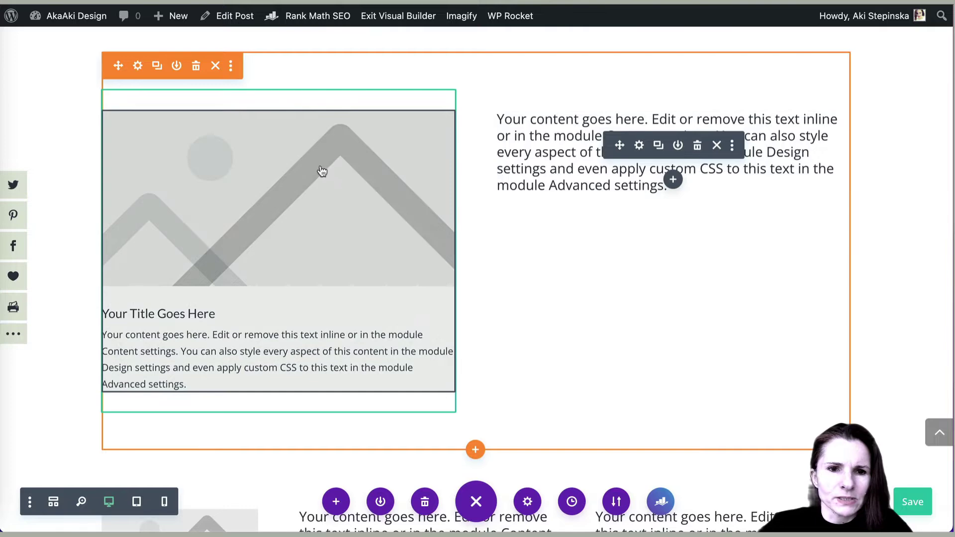
mouse_move(198, 128)
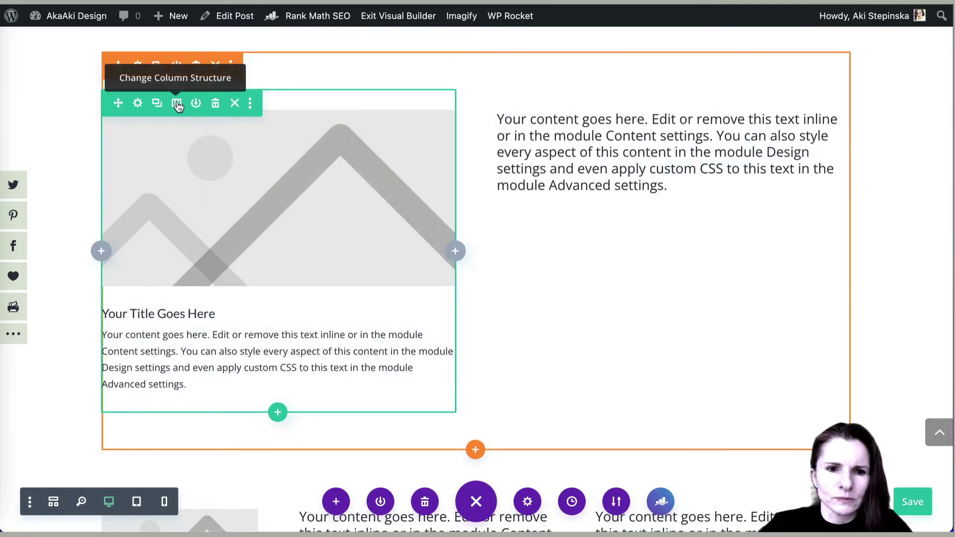
scroll(302, 198, up, 6)
scroll(304, 199, up, 15)
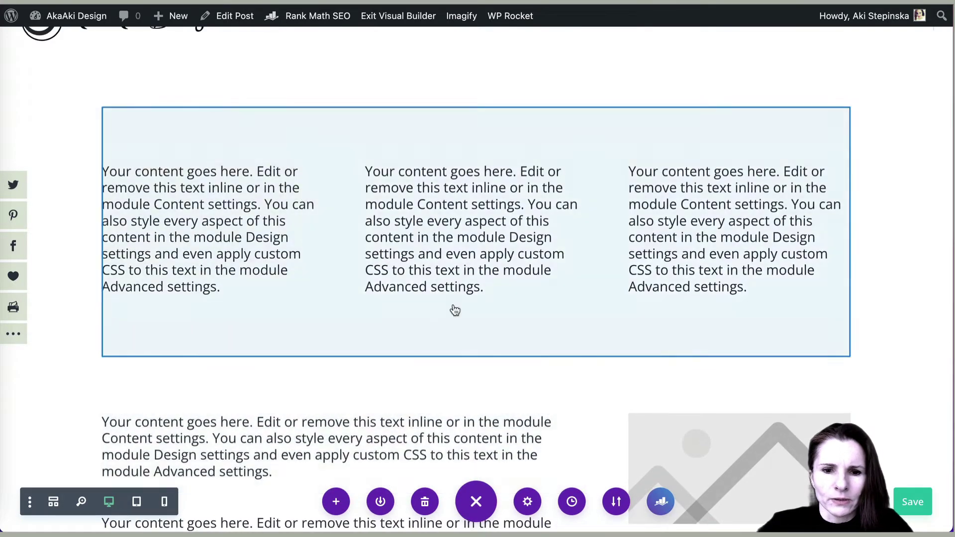
- Bring up the section choices below the three columns, then dismiss them without adding anything
scroll(471, 345, up, 2)
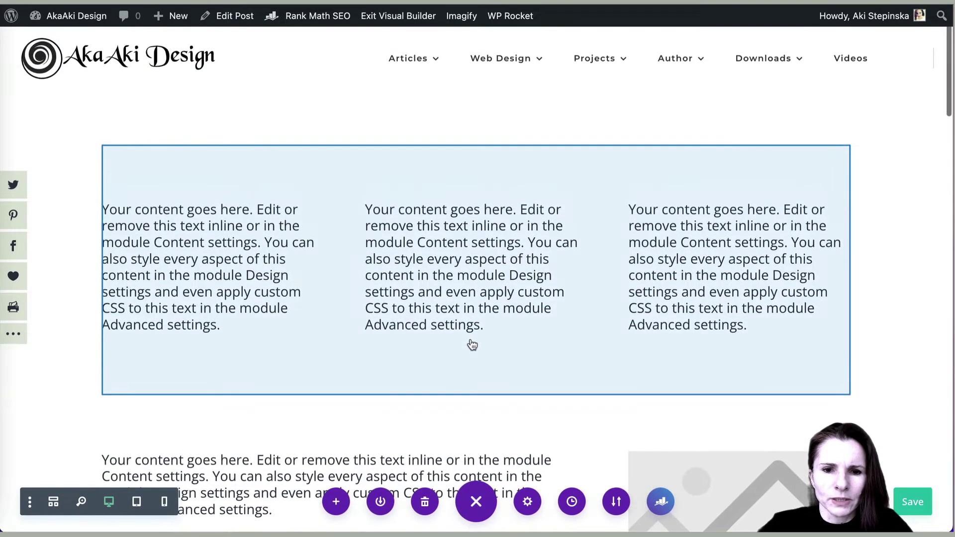
mouse_move(464, 368)
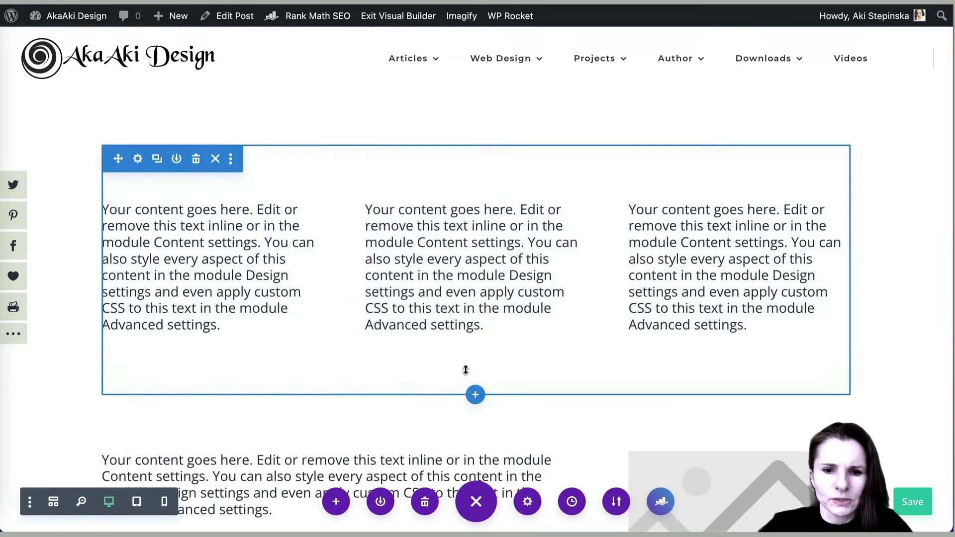
click(475, 394)
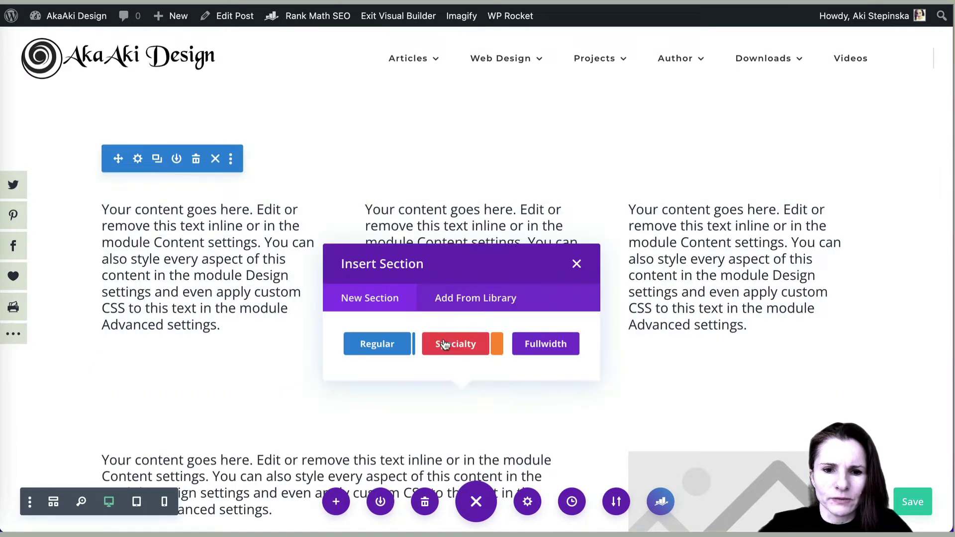
click(576, 265)
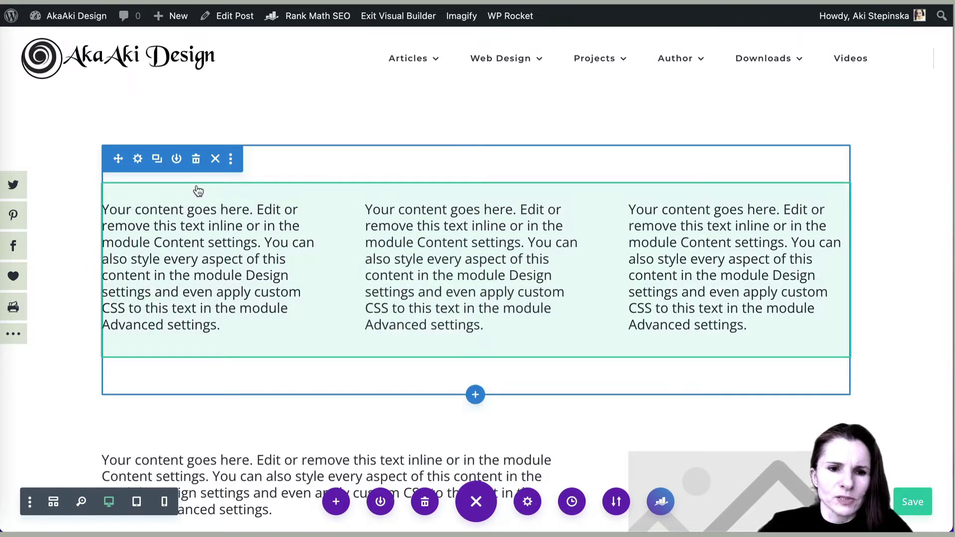
mouse_move(188, 193)
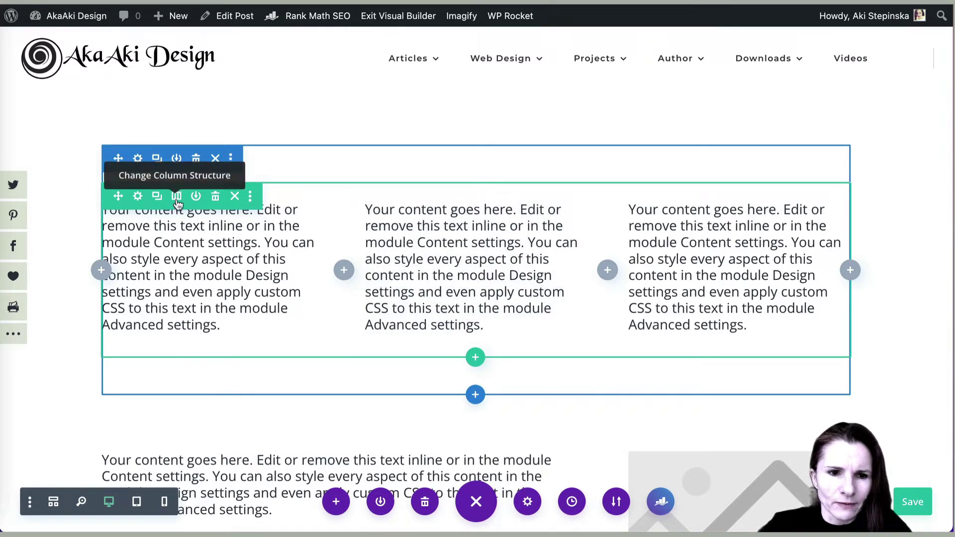
- Switch the text row to the 1/2 + 1/2 two-column layout
click(177, 197)
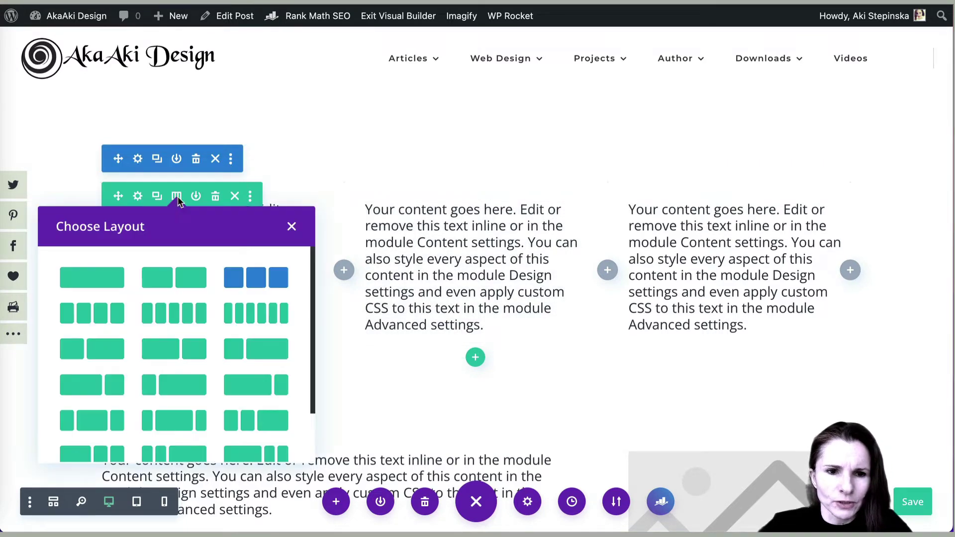
scroll(313, 178, down, 2)
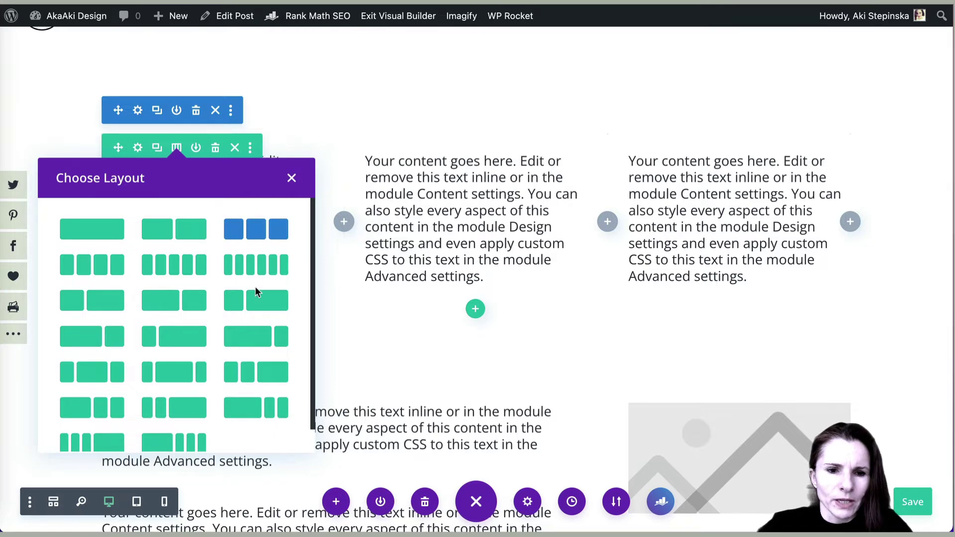
click(171, 234)
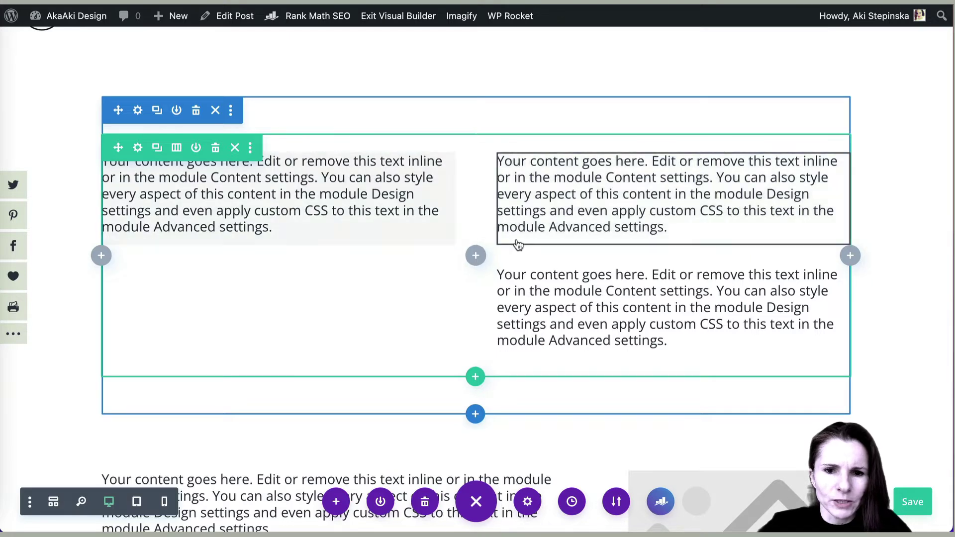
- Make the row three columns and drag the upper-right text module into the middle column
click(476, 256)
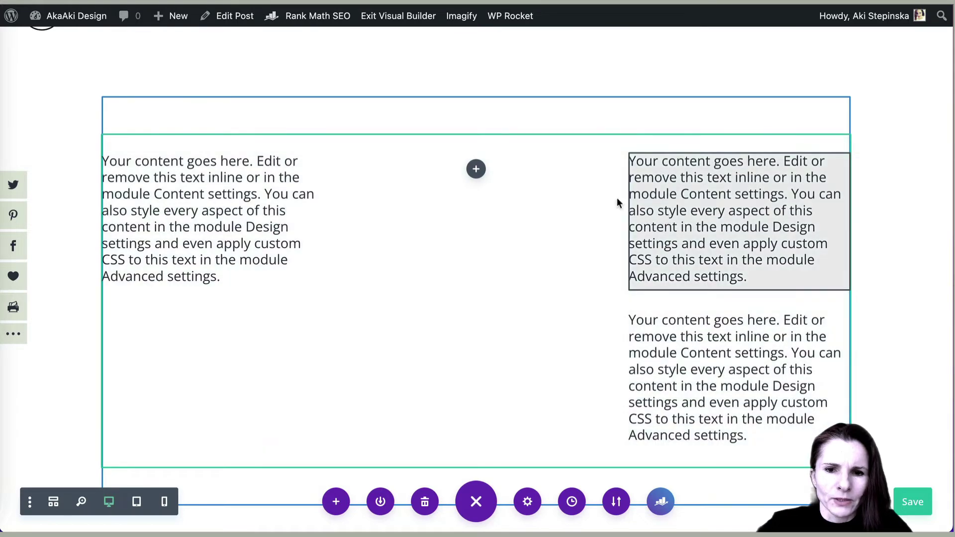
drag(617, 202, 489, 198)
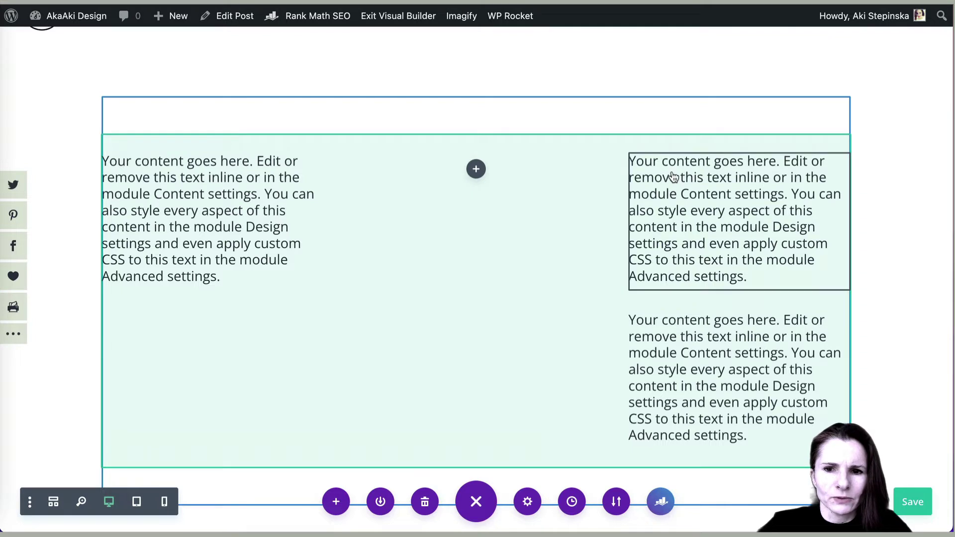
drag(674, 179, 450, 178)
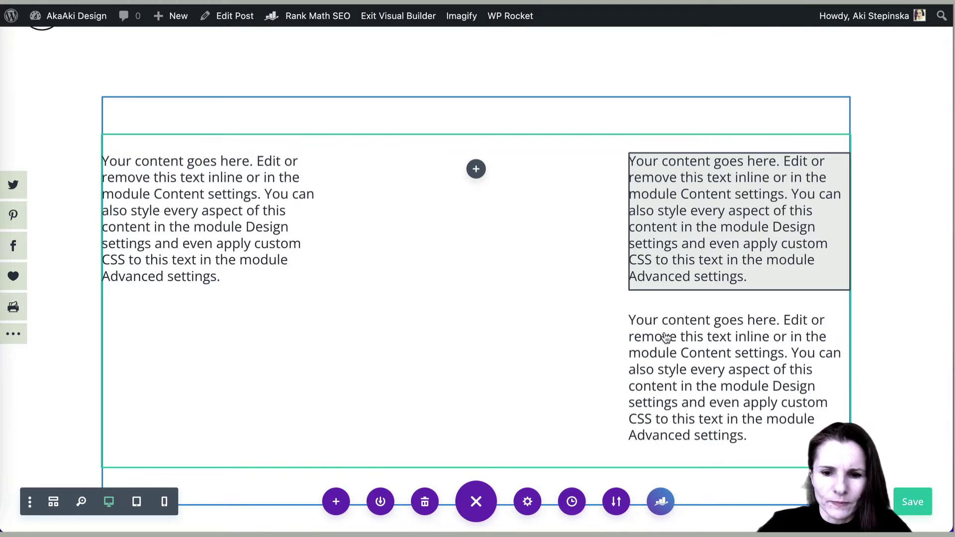
- Undo the last change and scroll down to the image blurb and text section
key(ctrl+z)
scroll(708, 401, down, 2)
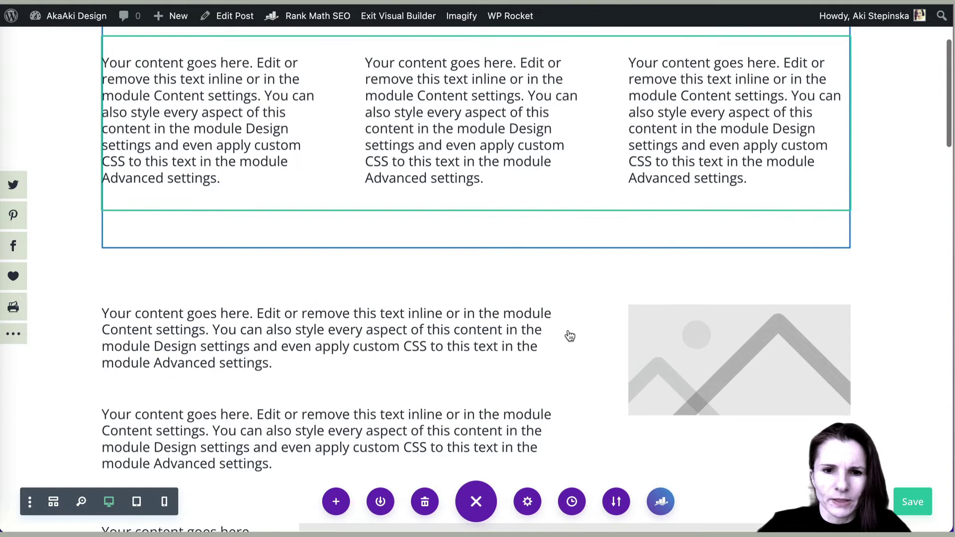
scroll(569, 336, up, 3)
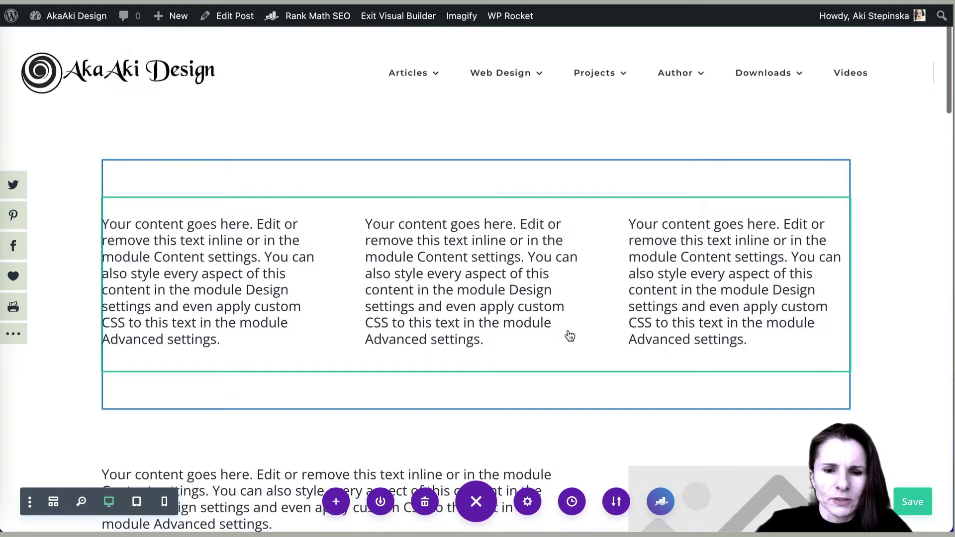
scroll(569, 336, down, 6)
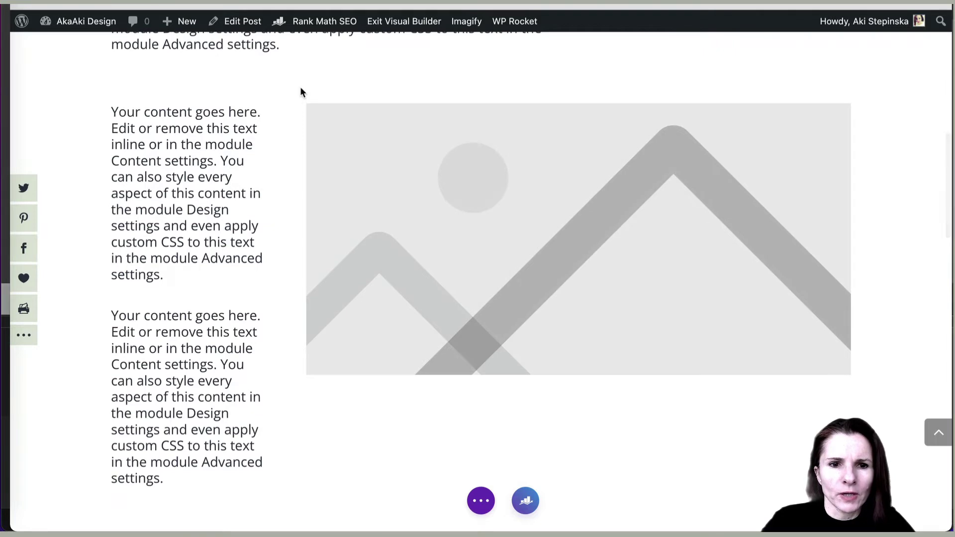
mouse_move(279, 164)
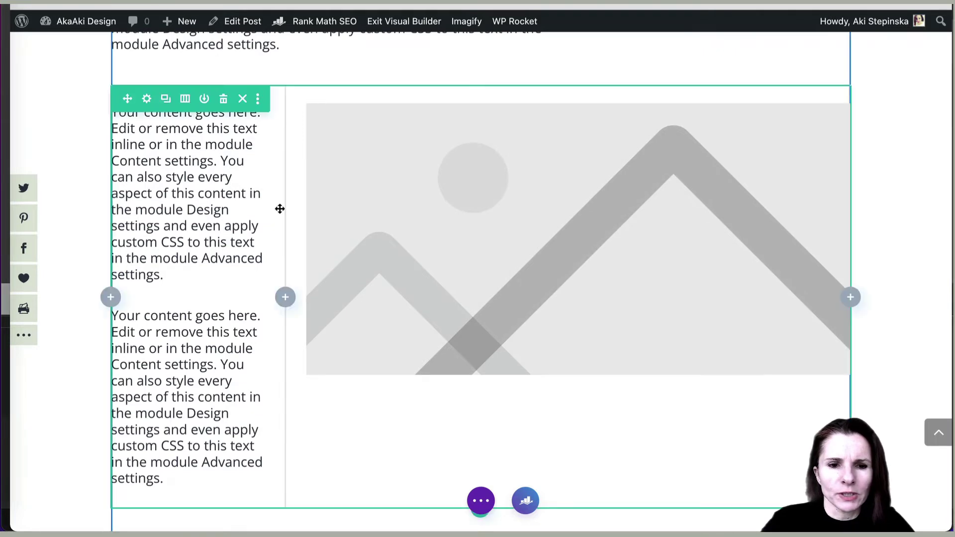
scroll(279, 209, down, 8)
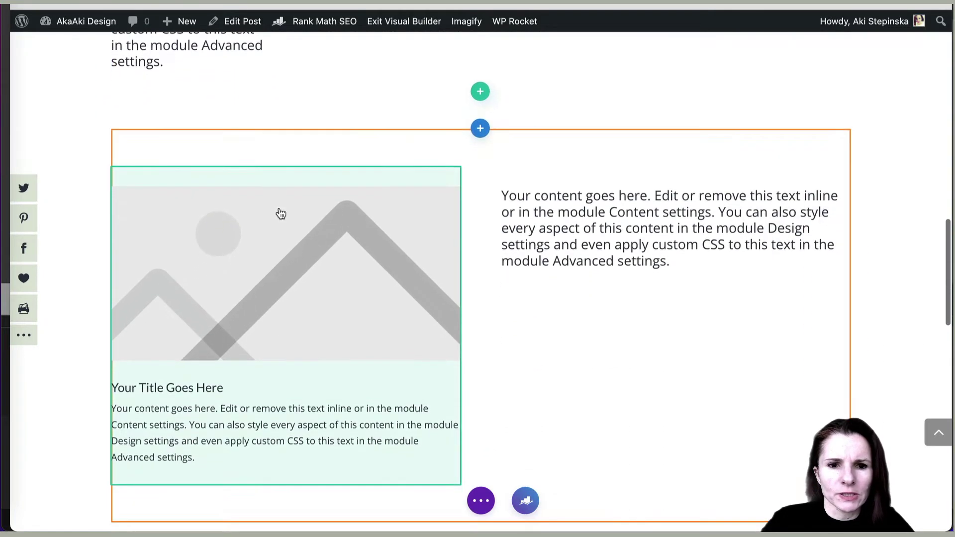
scroll(358, 160, down, 1)
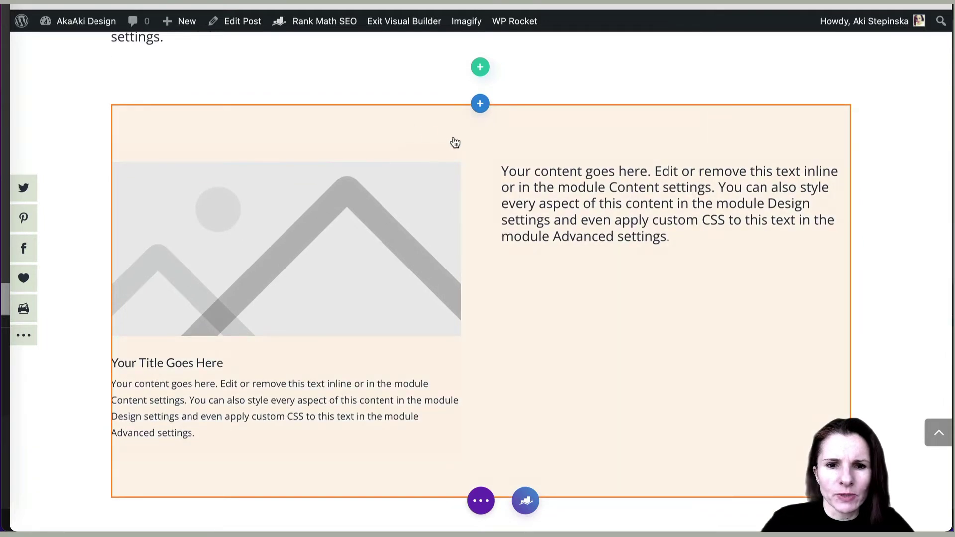
scroll(454, 143, down, 2)
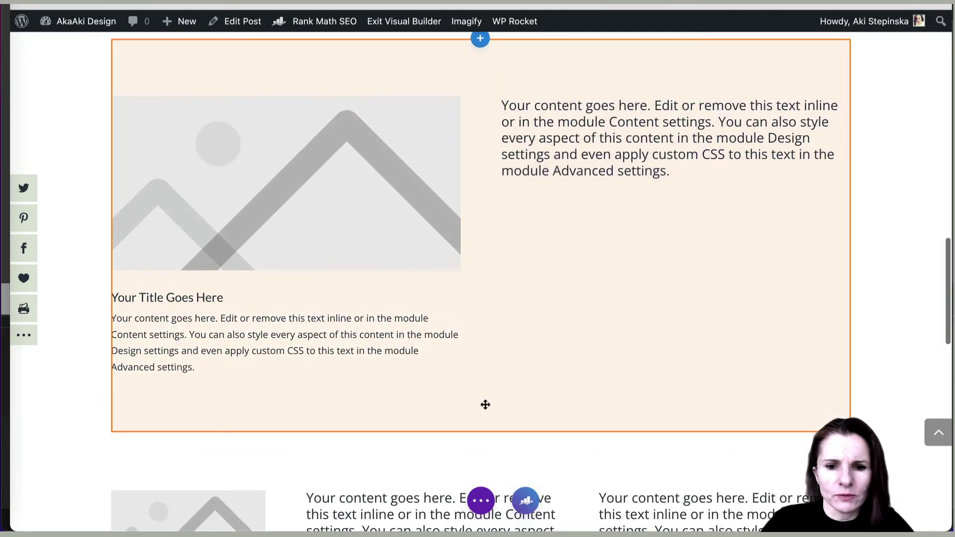
scroll(539, 332, up, 1)
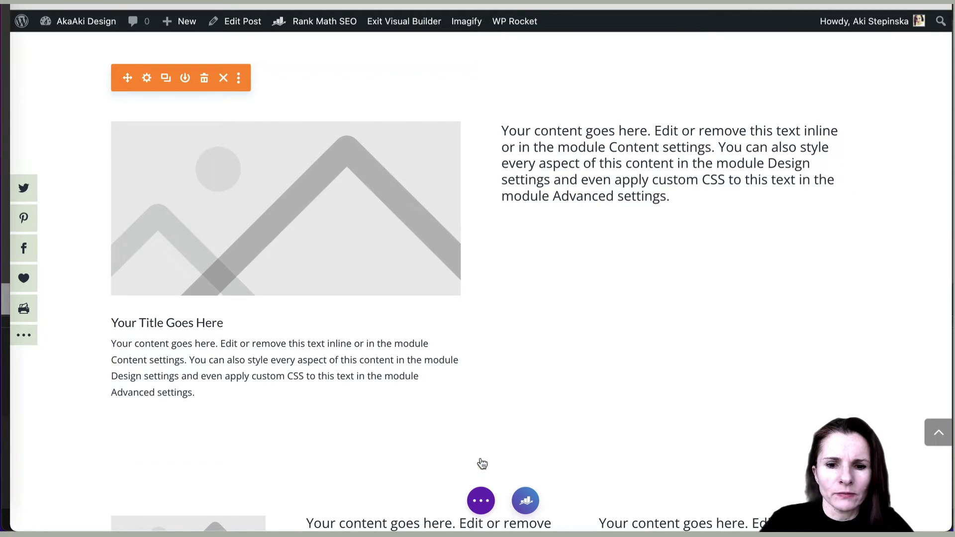
click(480, 461)
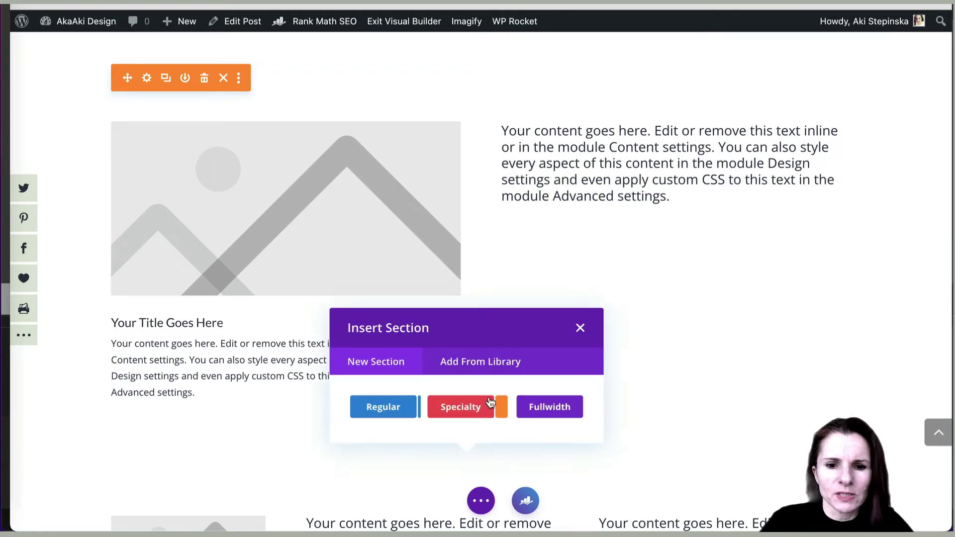
click(462, 410)
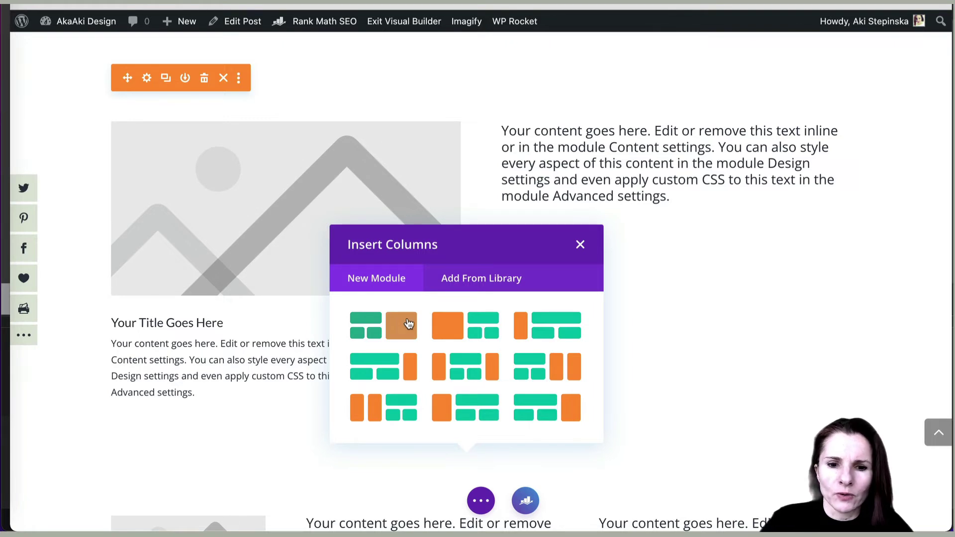
click(579, 244)
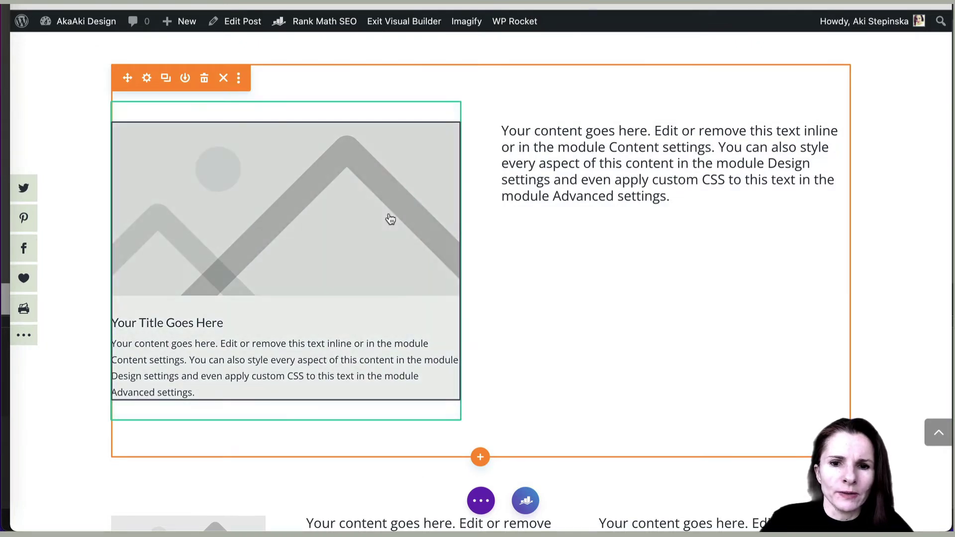
- Split the blurb row into a three-column layout
scroll(432, 271, down, 2)
scroll(433, 272, up, 3)
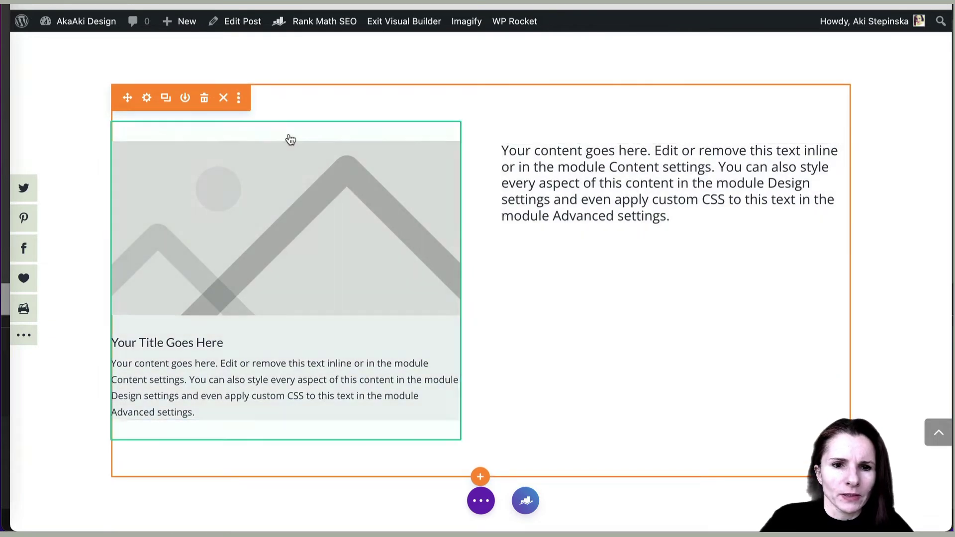
mouse_move(231, 137)
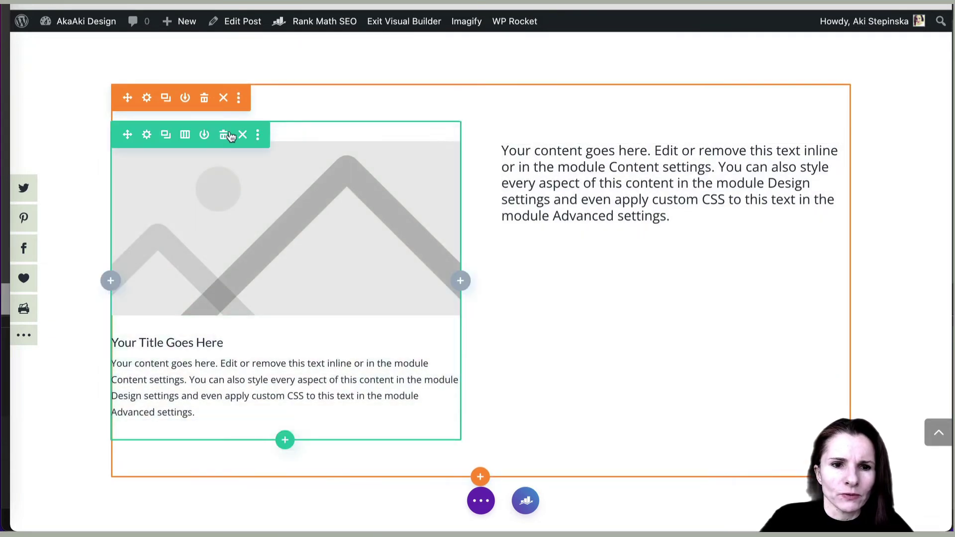
click(185, 136)
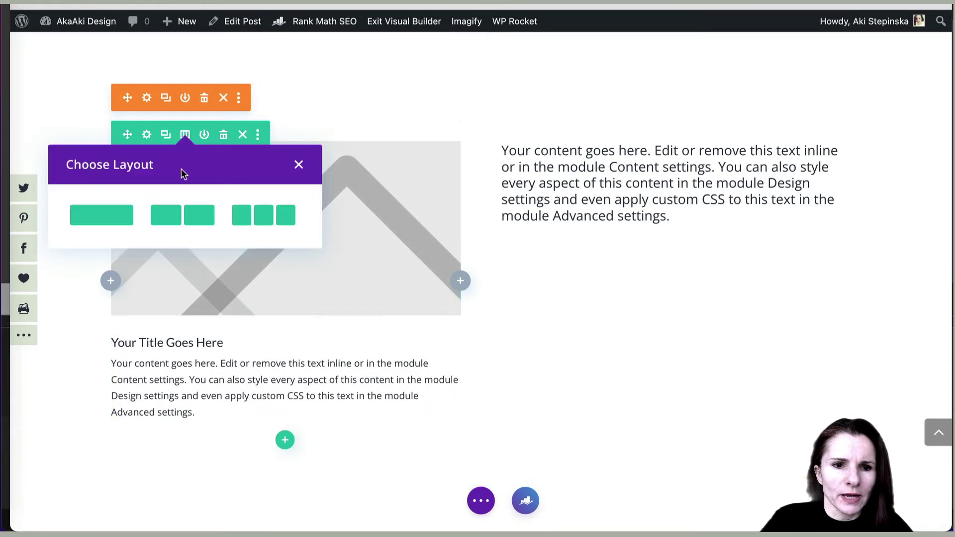
click(257, 217)
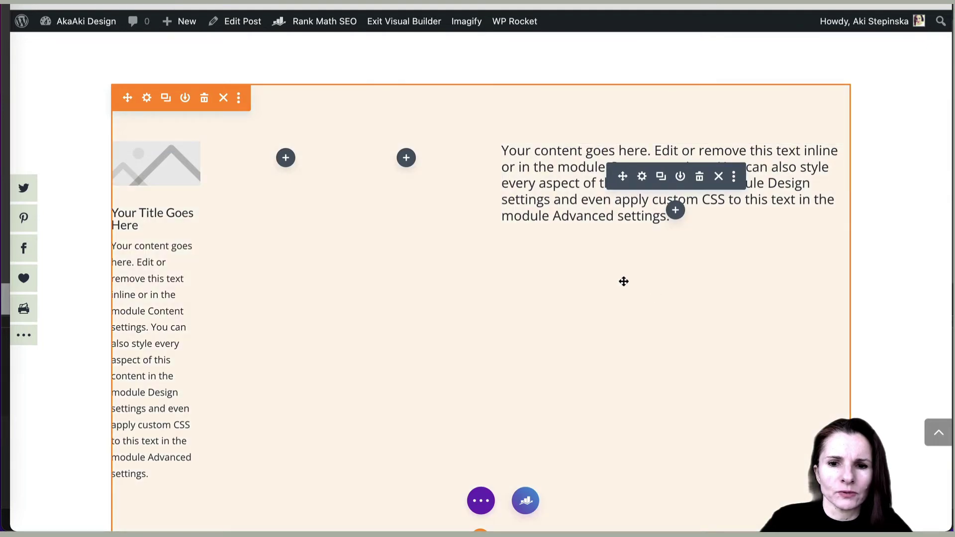
- Add a 'Click Here' Button module beneath the text block and save its settings
click(675, 210)
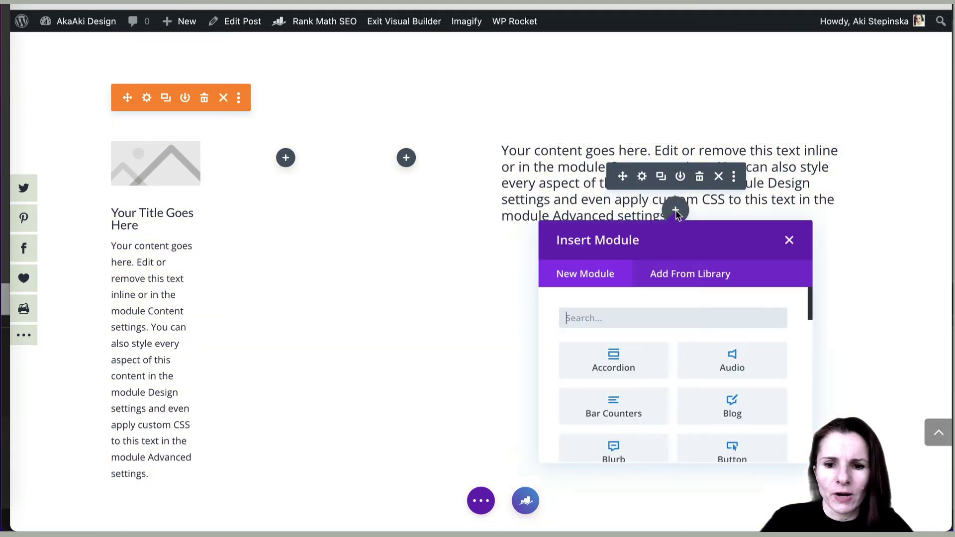
click(729, 450)
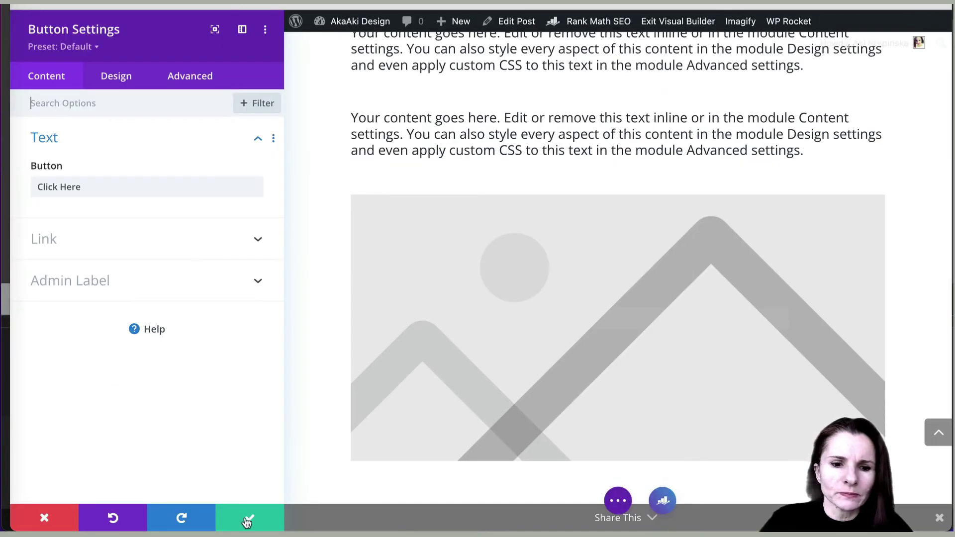
key(ctrl+minus)
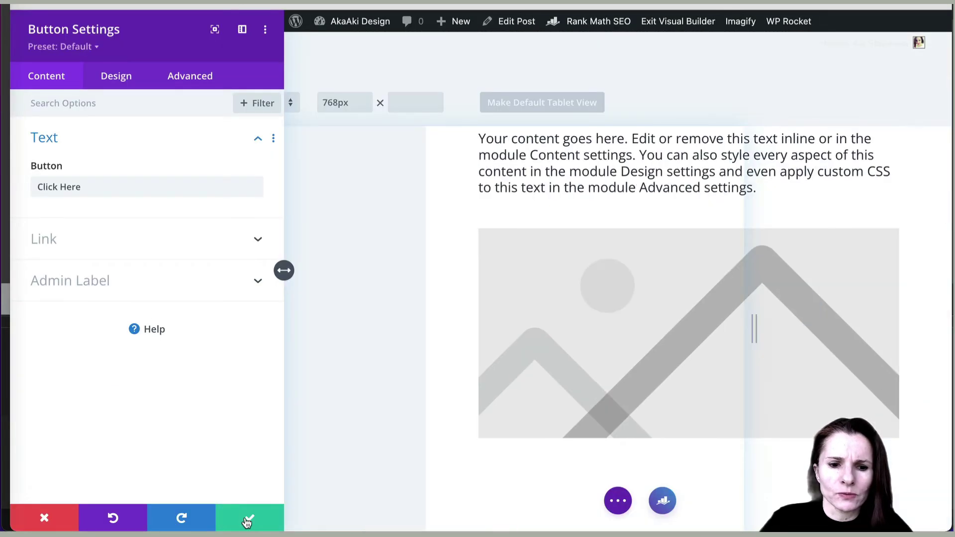
click(247, 521)
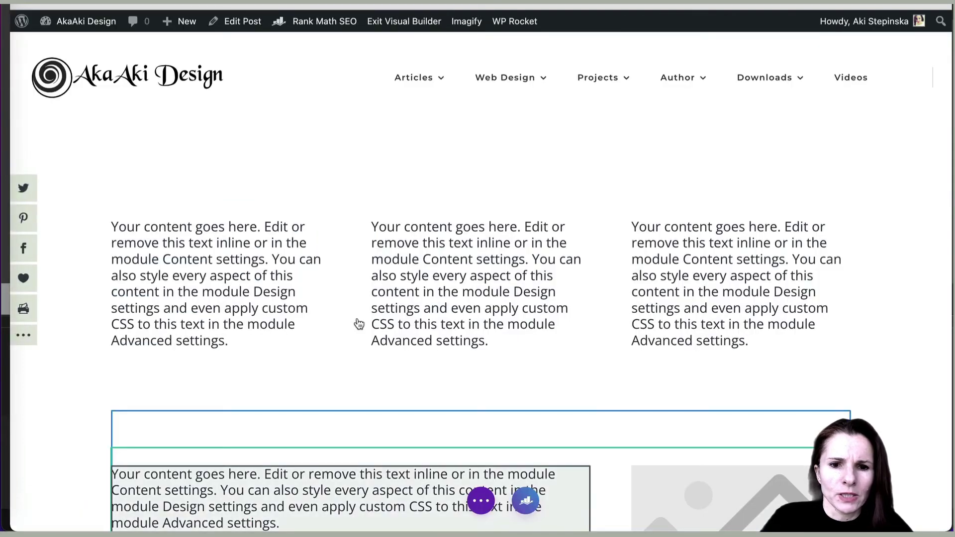
scroll(358, 323, down, 5)
scroll(358, 323, down, 8)
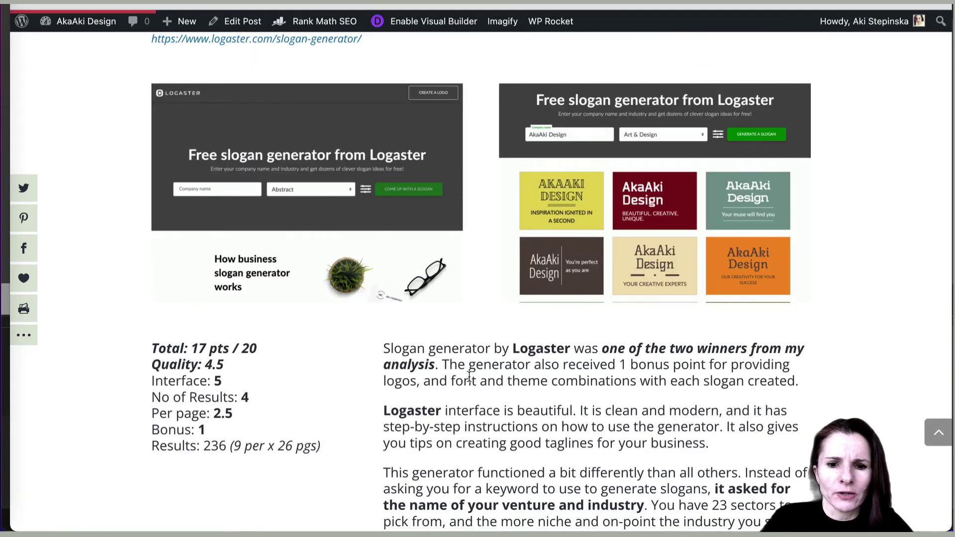
scroll(468, 376, down, 1)
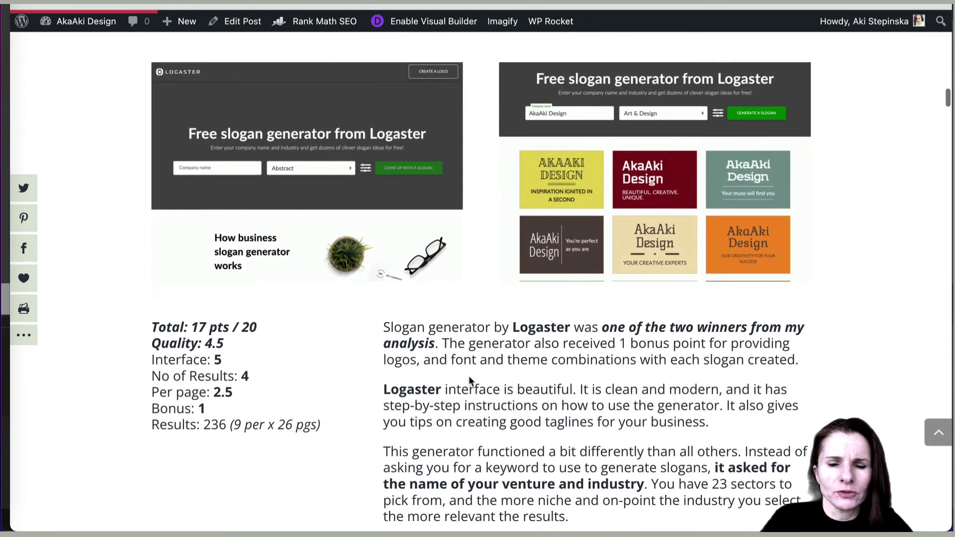
scroll(469, 376, up, 3)
scroll(470, 380, down, 1)
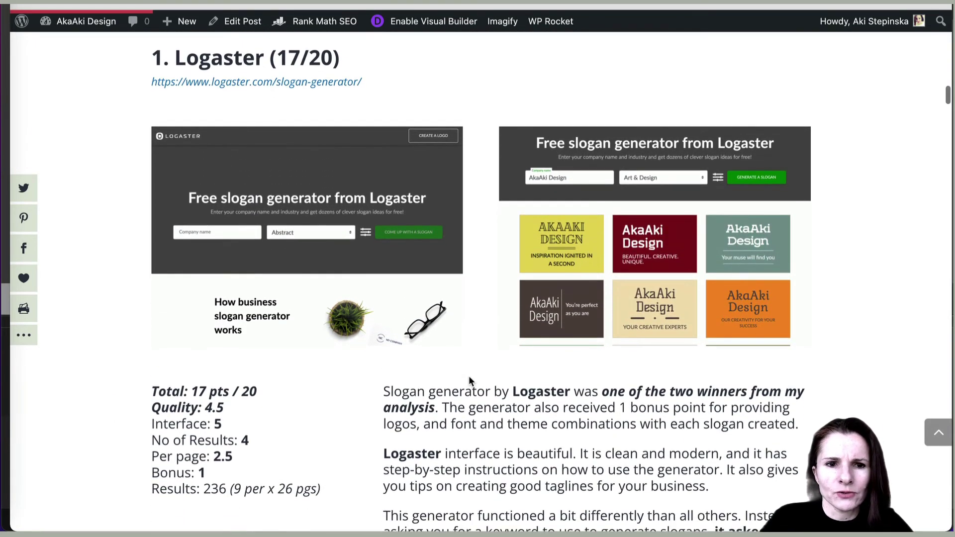
scroll(470, 381, up, 1)
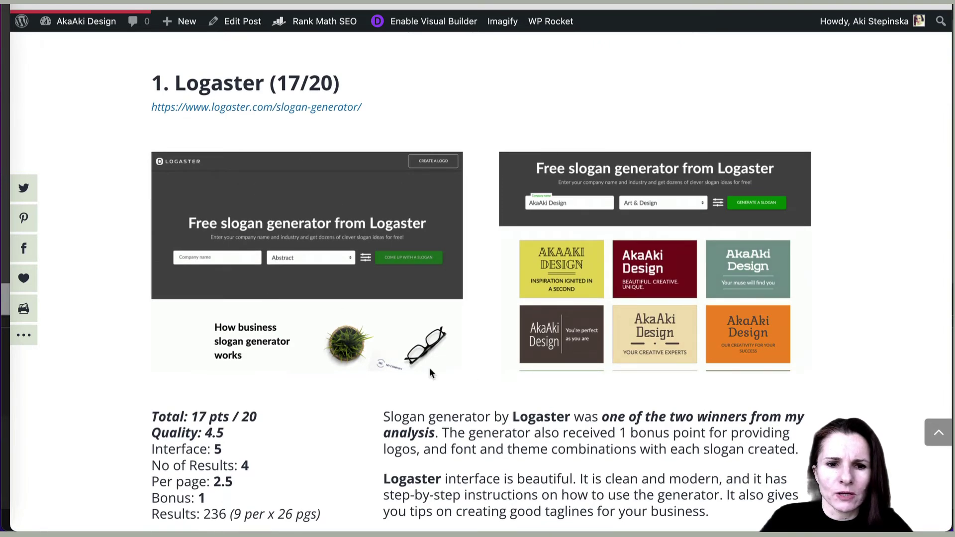
scroll(495, 439, down, 10)
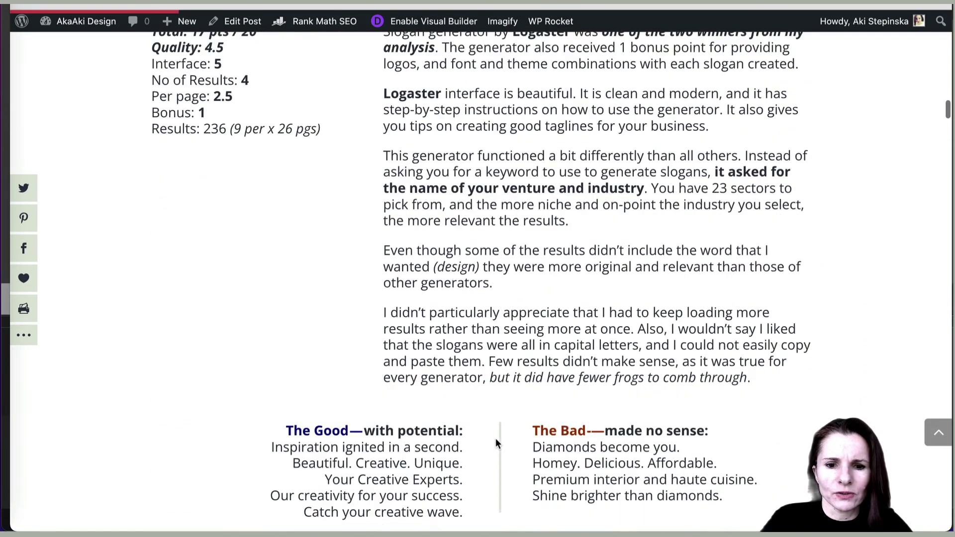
scroll(497, 443, up, 5)
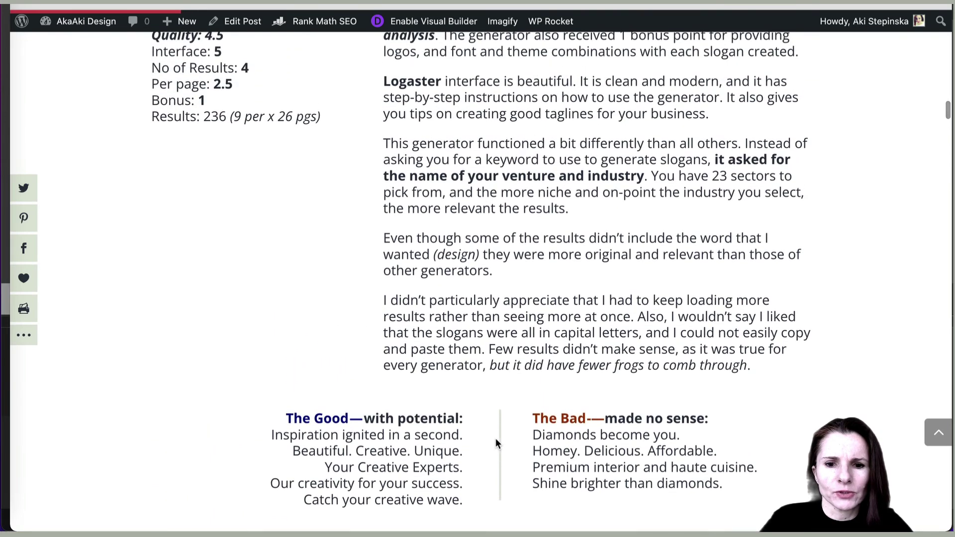
scroll(495, 437, up, 8)
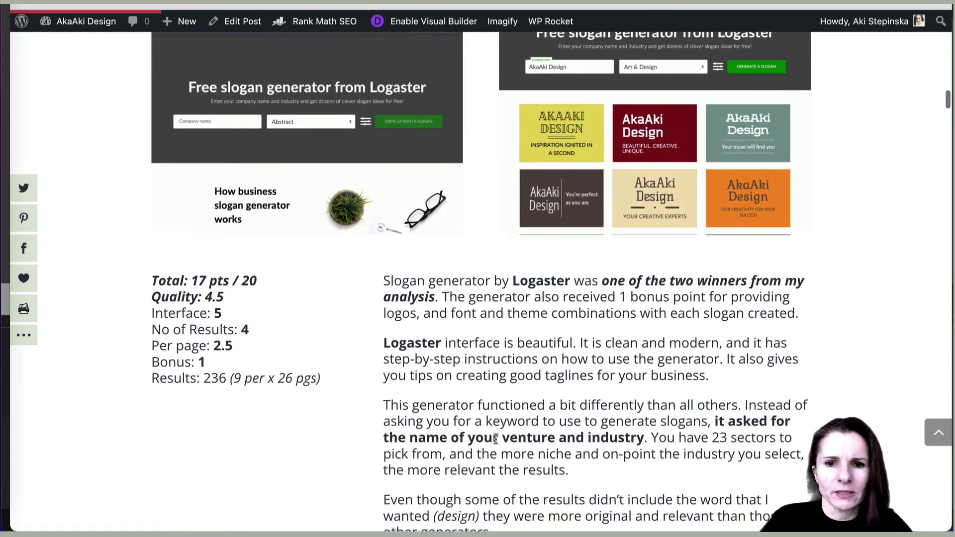
scroll(495, 438, up, 1)
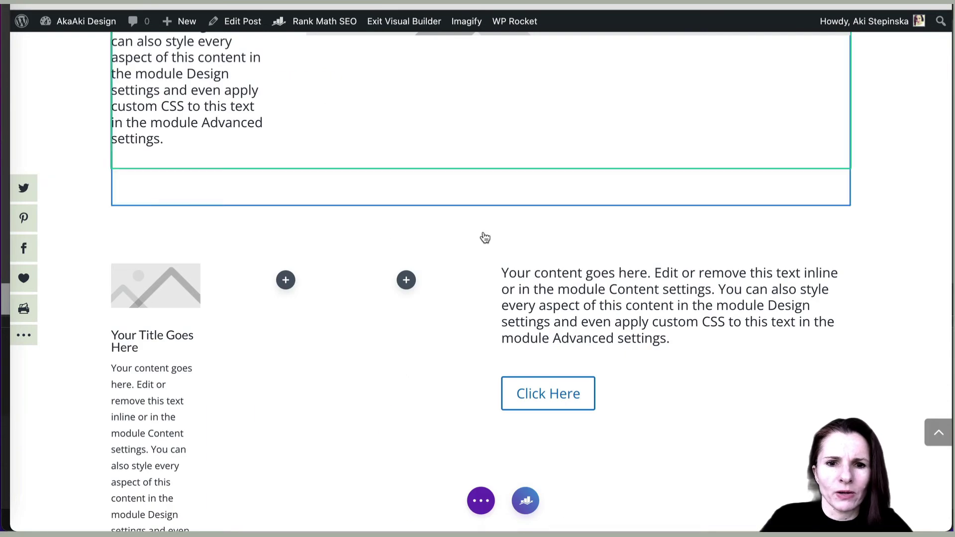
- Scroll to the blue call-to-action section titled 'Your Title Goes Here'
scroll(484, 238, up, 4)
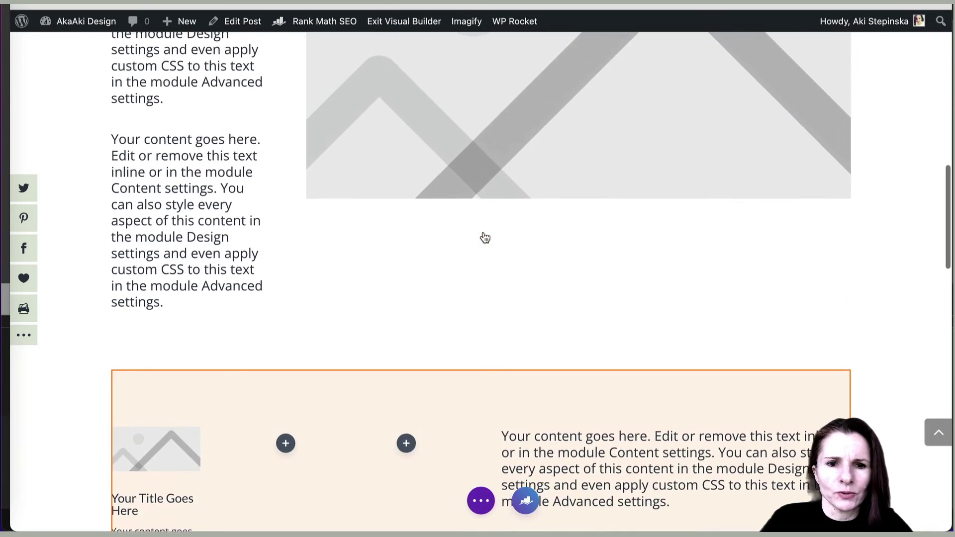
scroll(485, 238, up, 5)
scroll(485, 238, down, 10)
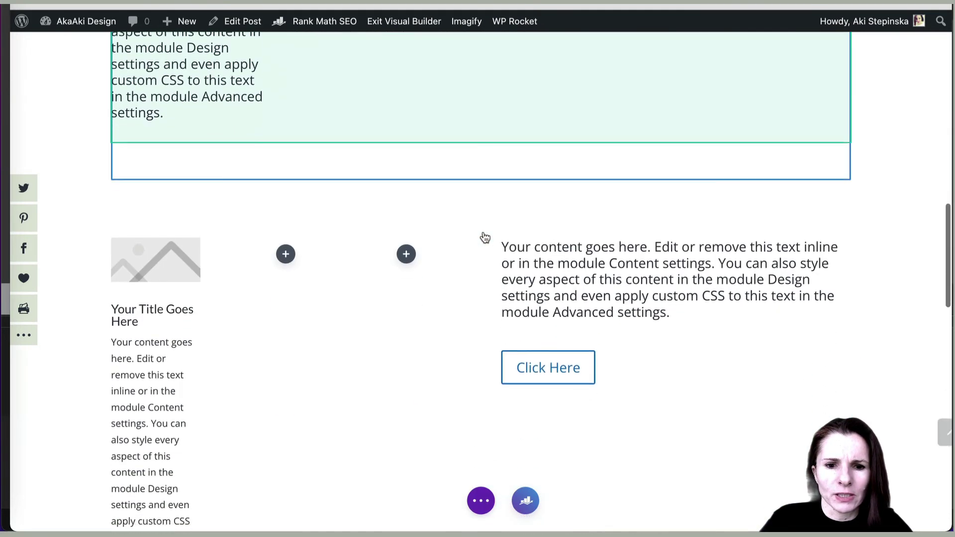
scroll(484, 237, down, 7)
scroll(484, 232, up, 4)
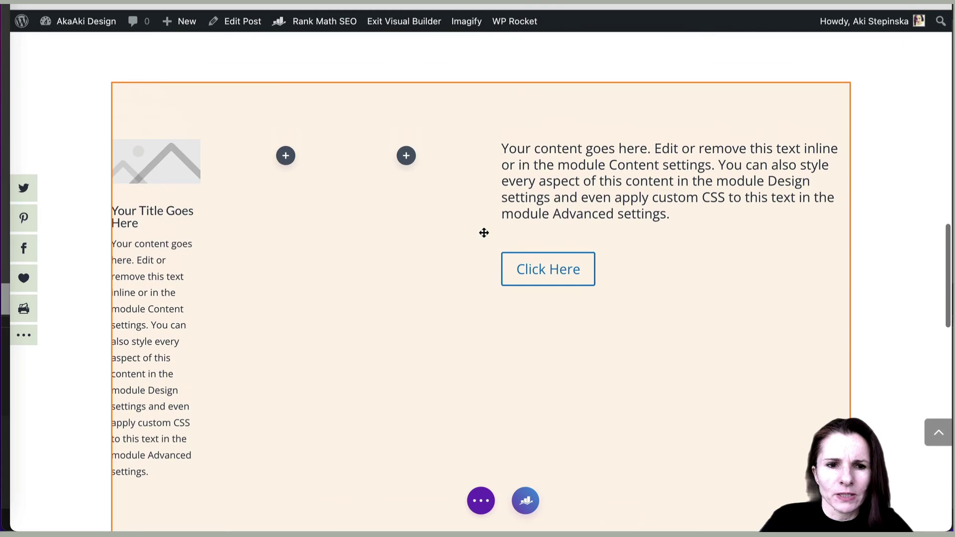
scroll(322, 107, up, 6)
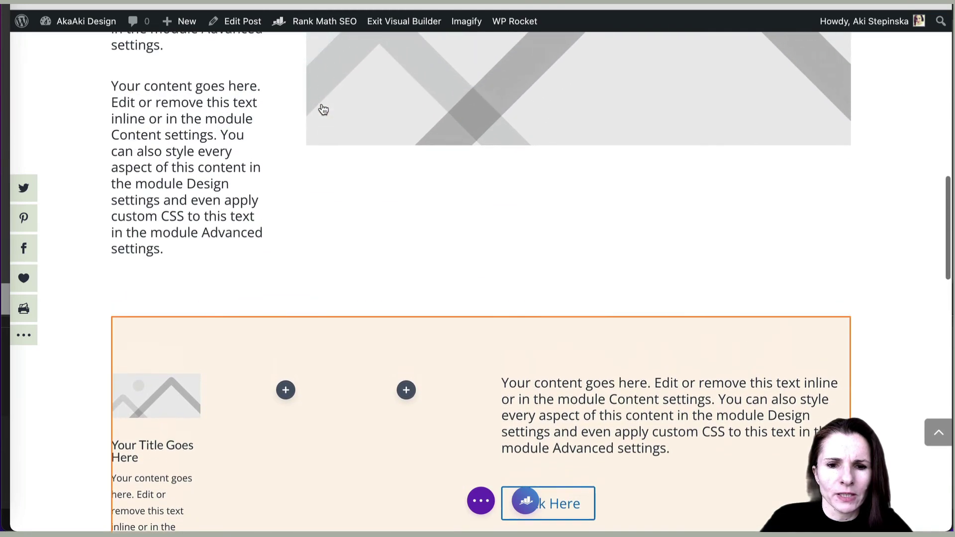
scroll(324, 109, down, 20)
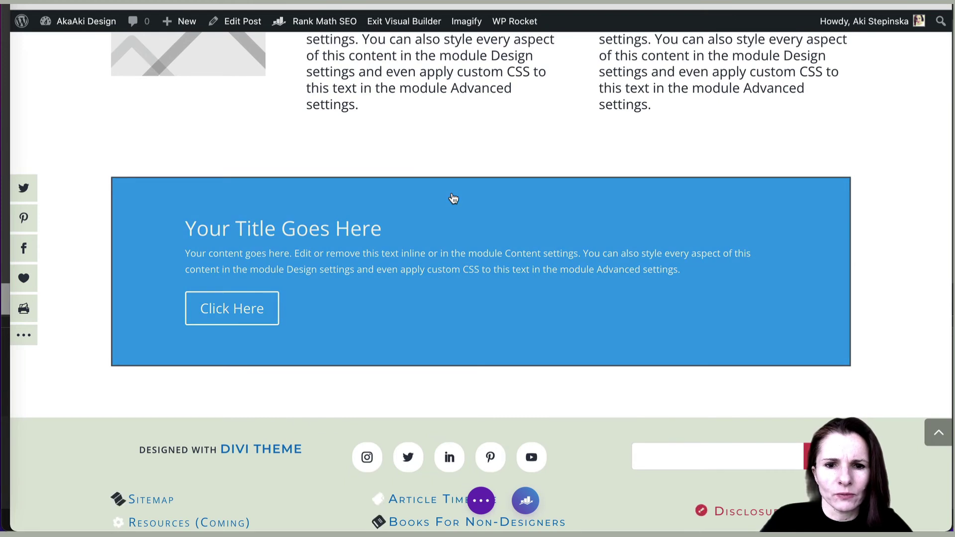
mouse_move(473, 213)
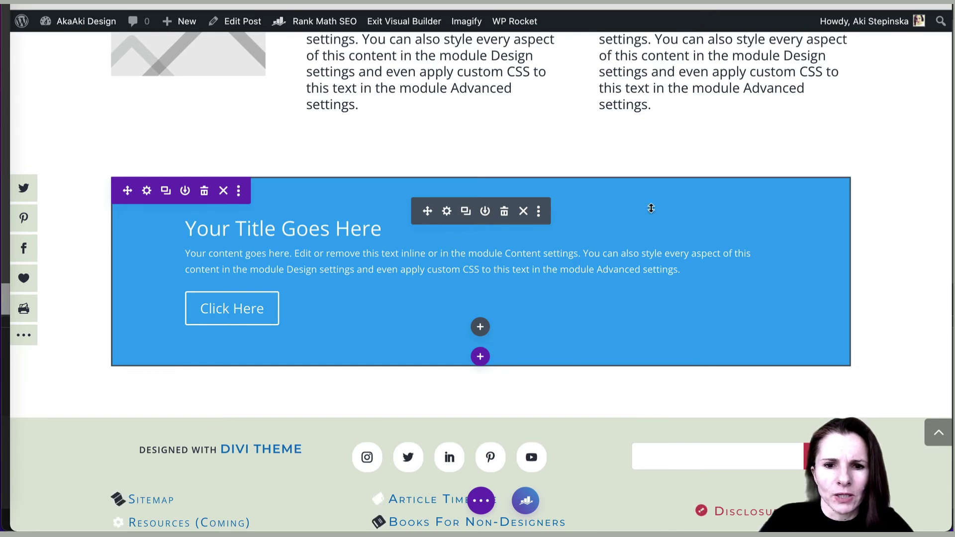
scroll(636, 244, up, 2)
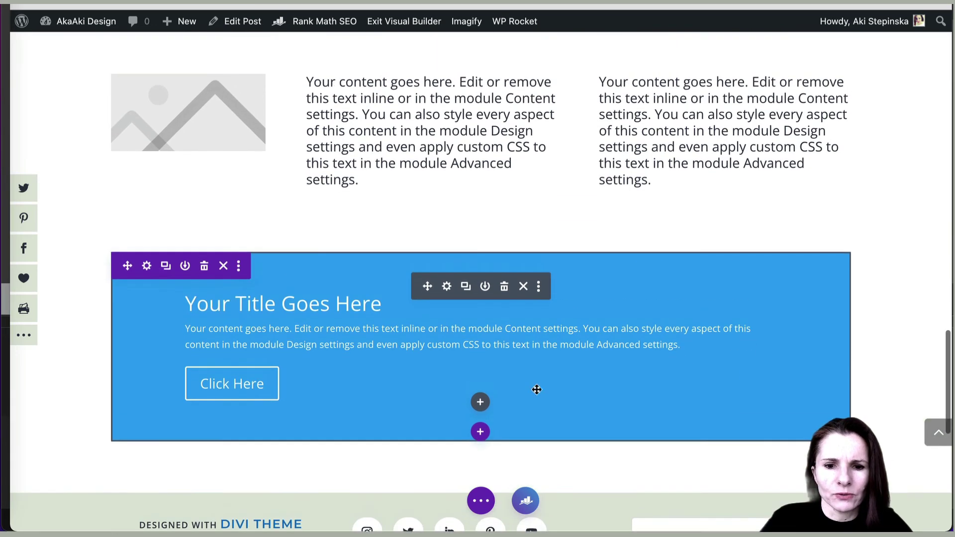
- Bring up the fullwidth module choices, close them unused, and return to the page top
click(480, 403)
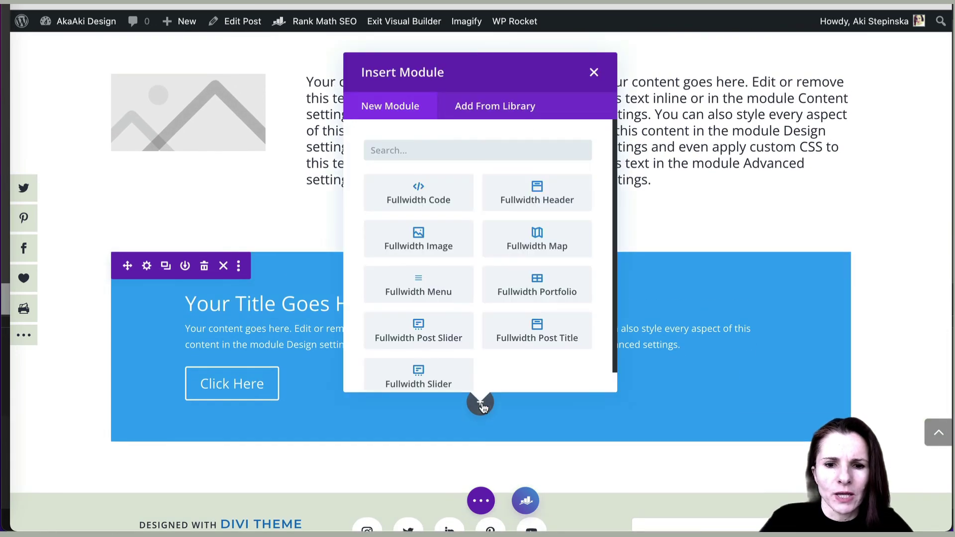
click(593, 74)
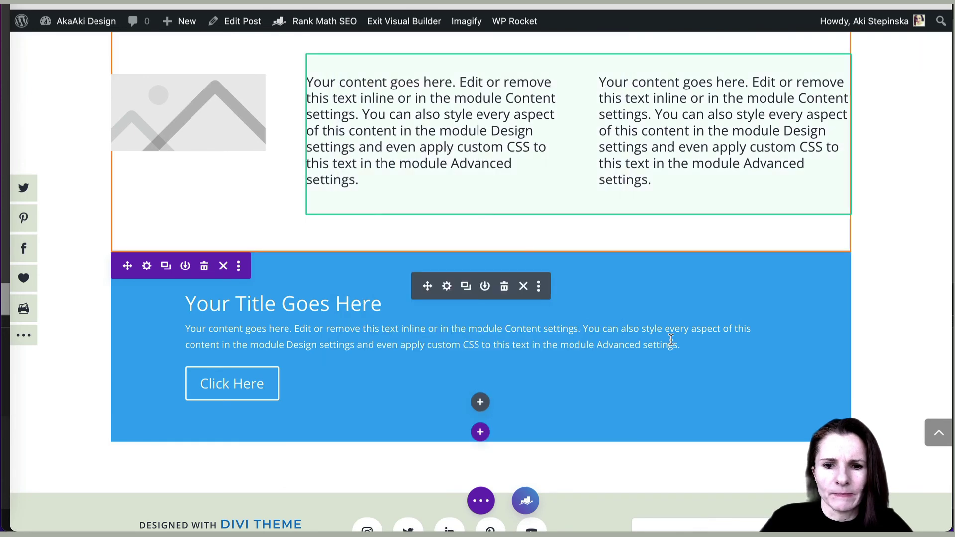
scroll(669, 336, up, 4)
scroll(672, 344, up, 15)
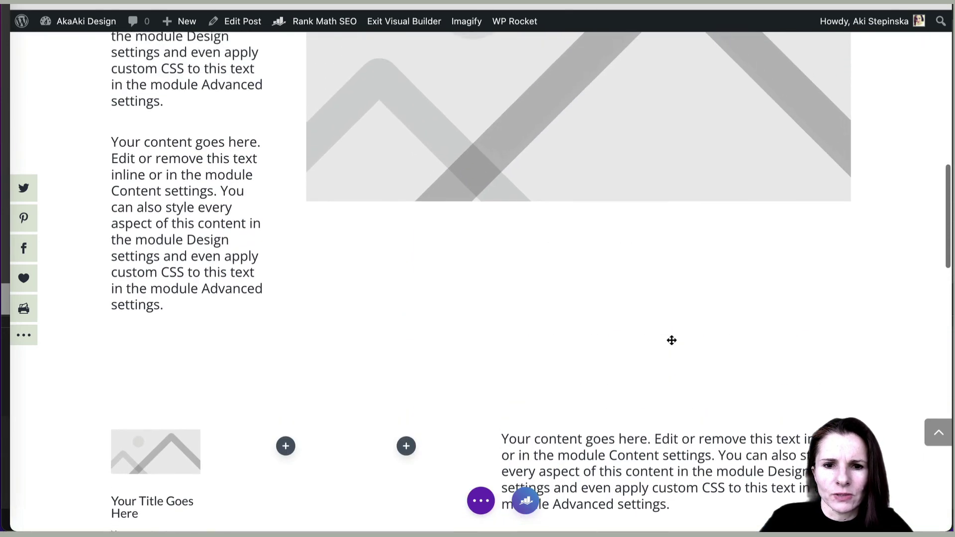
scroll(672, 344, up, 3)
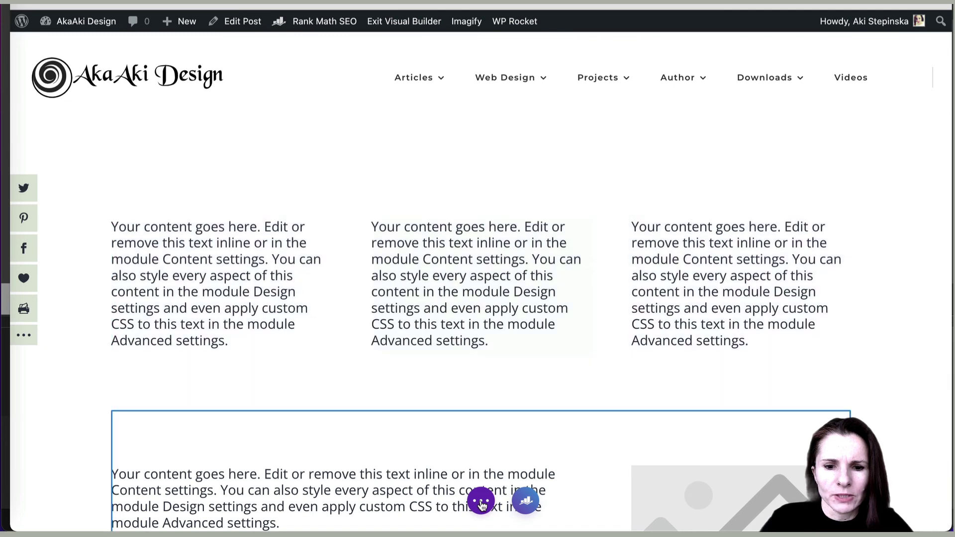
scroll(591, 292, down, 6)
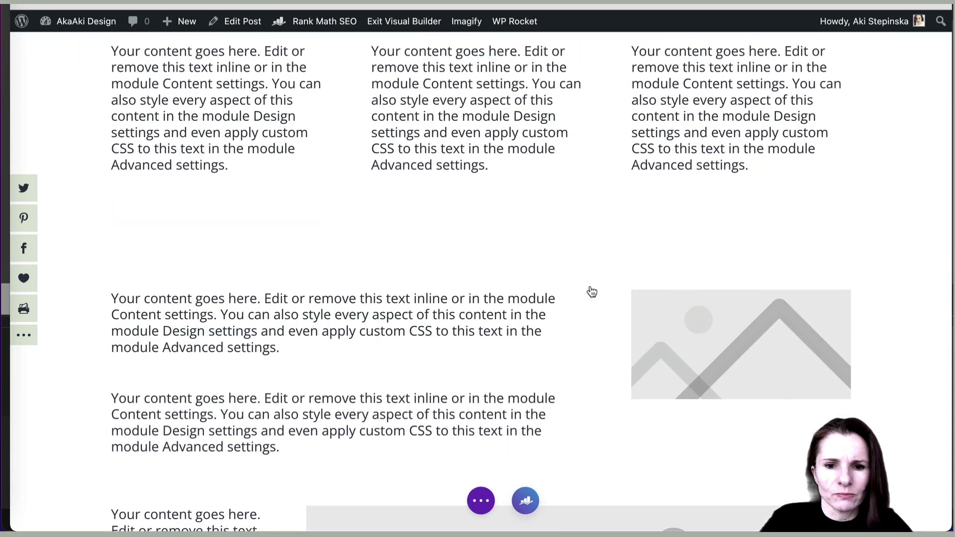